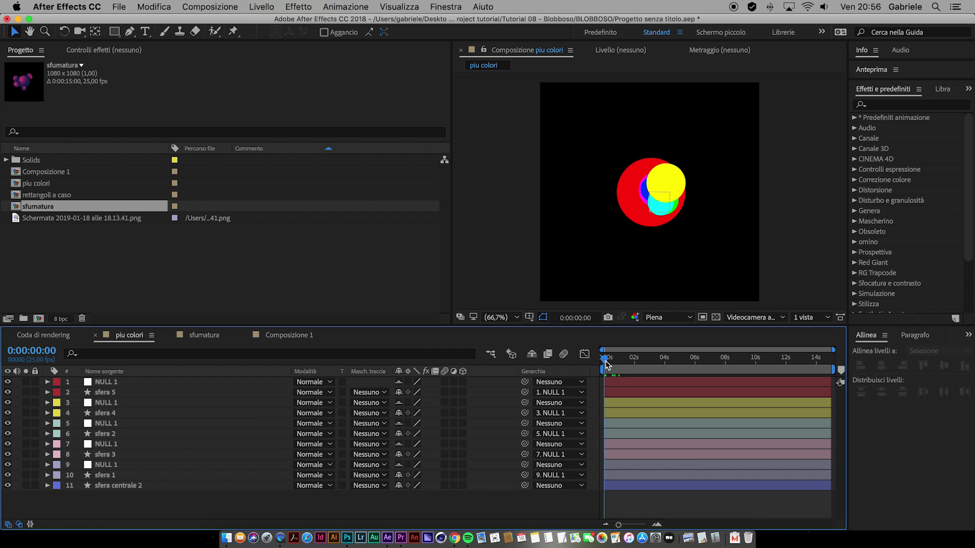
- Preview the sphere animation, then return to the start of the composition
{"action": "key", "text": "space"}
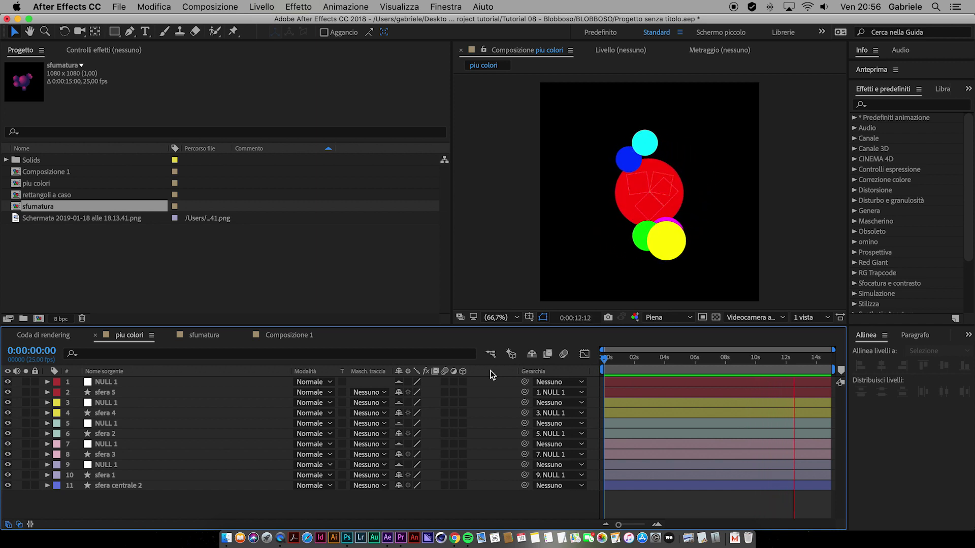
{"action": "key", "text": "space"}
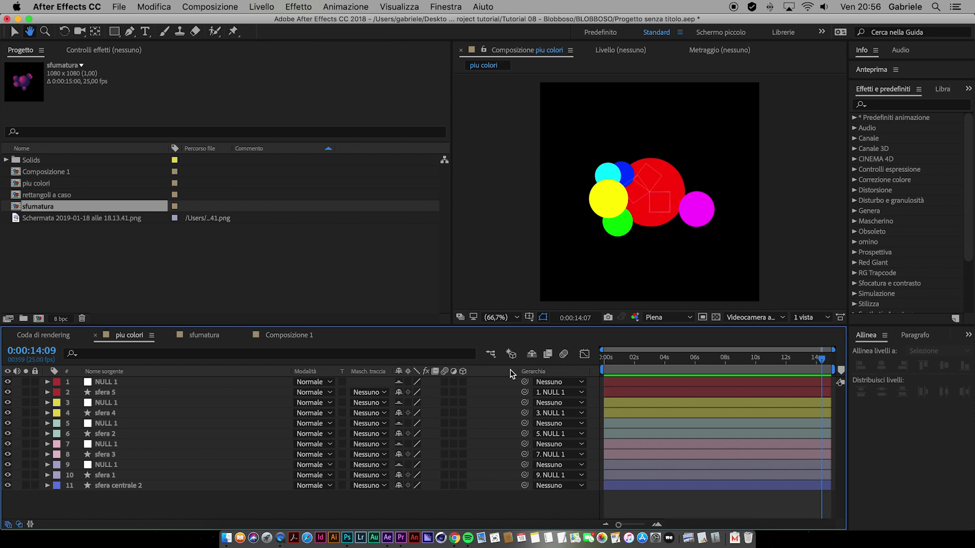
{"action": "mouse_move", "coordinate": [675, 358]}
{"action": "left_mouse_down"}
{"action": "mouse_move", "coordinate": [571, 358]}
{"action": "mouse_move", "coordinate": [628, 363]}
{"action": "left_mouse_up"}
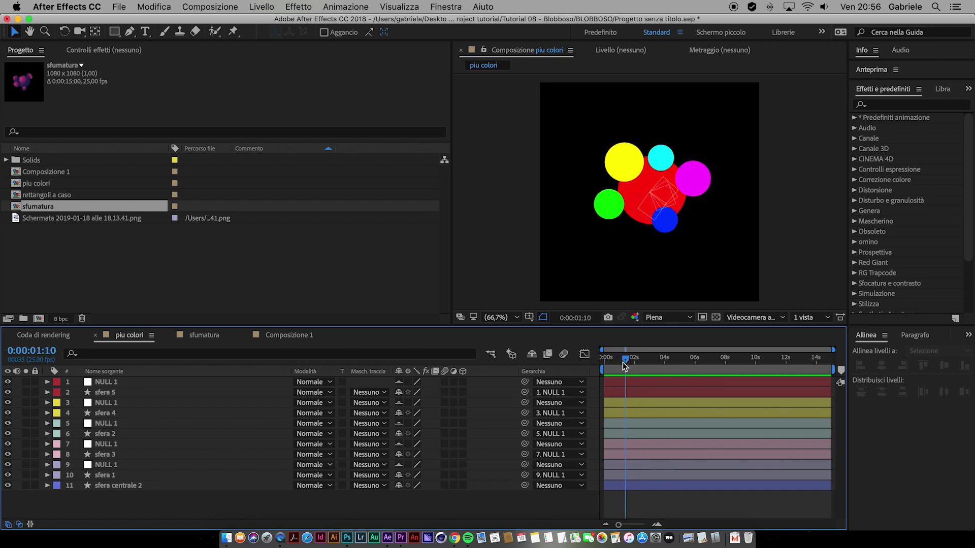
- Create a new adjustment layer above the spheres and name it 'effetto blobboso'
{"action": "left_click", "coordinate": [260, 7]}
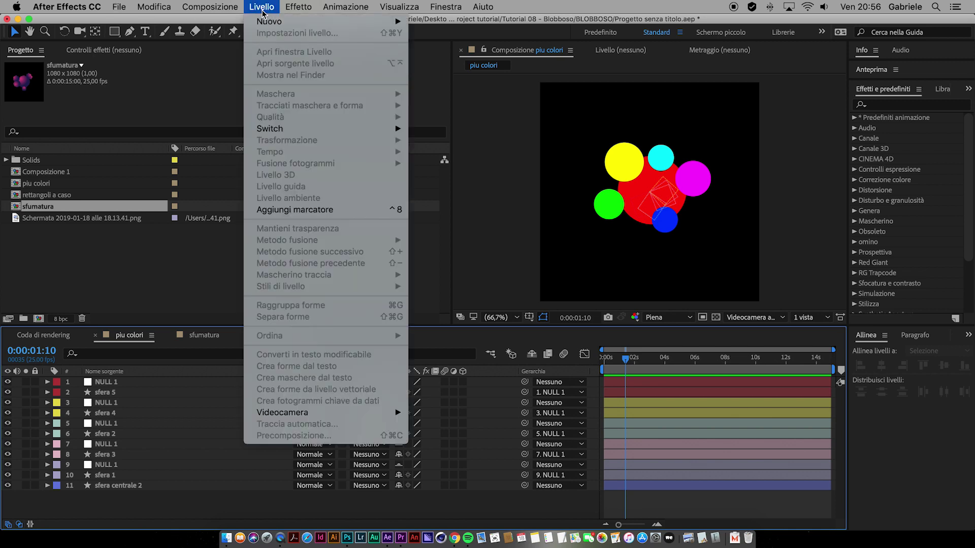
{"action": "left_click", "coordinate": [446, 100]}
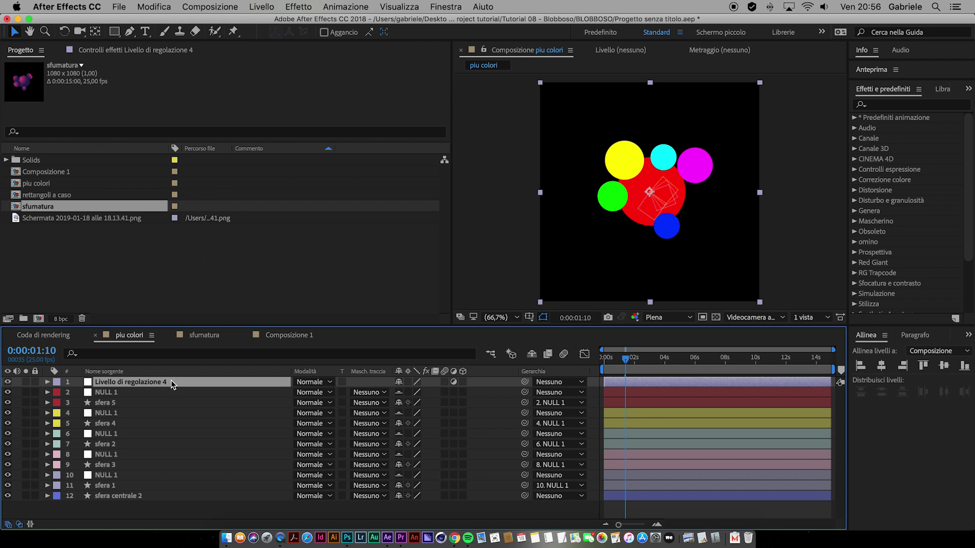
{"action": "key", "text": "Return"}
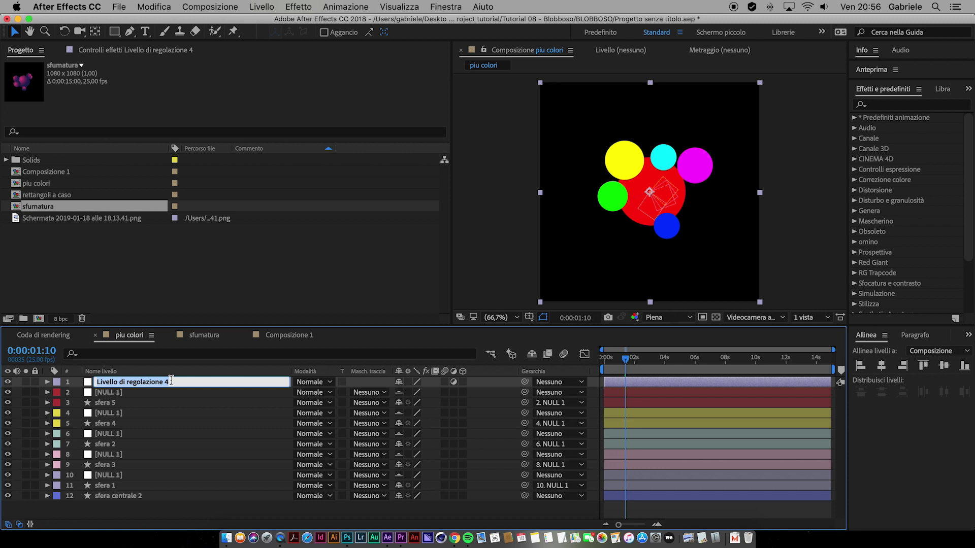
{"action": "type", "text": "eff"}
{"action": "key", "text": "Return"}
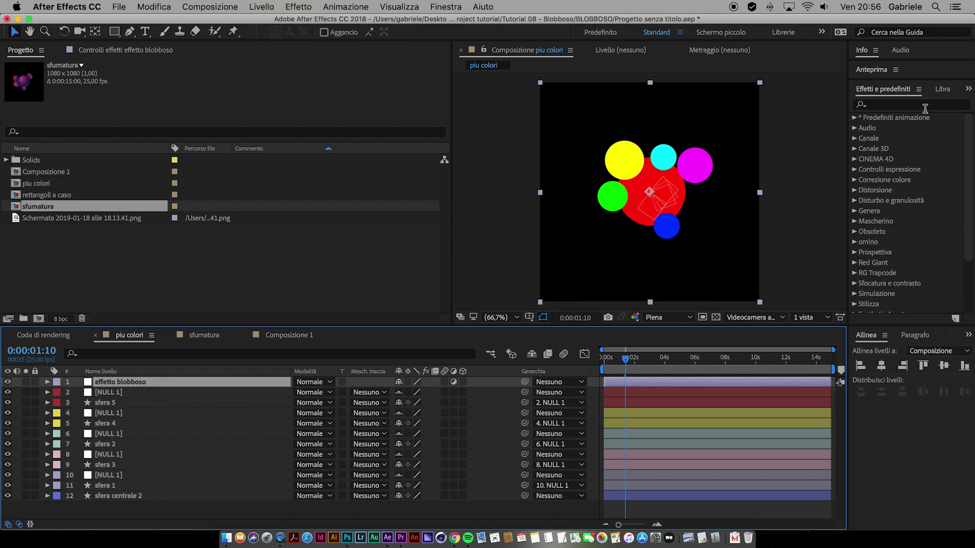
{"action": "left_click", "coordinate": [917, 105]}
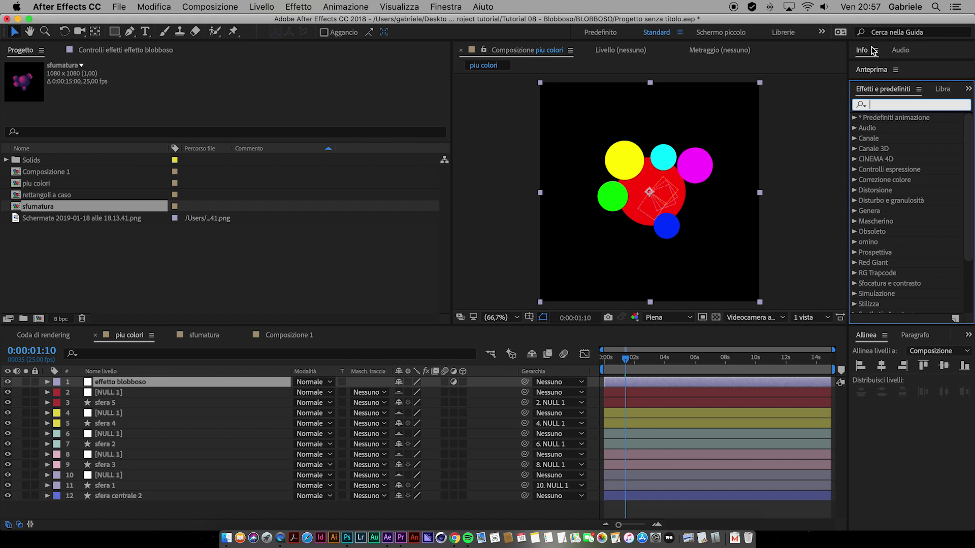
- Find Controllo sfocatura and apply it to the 'effetto blobboso' adjustment layer
{"action": "type", "text": "sfocatura"}
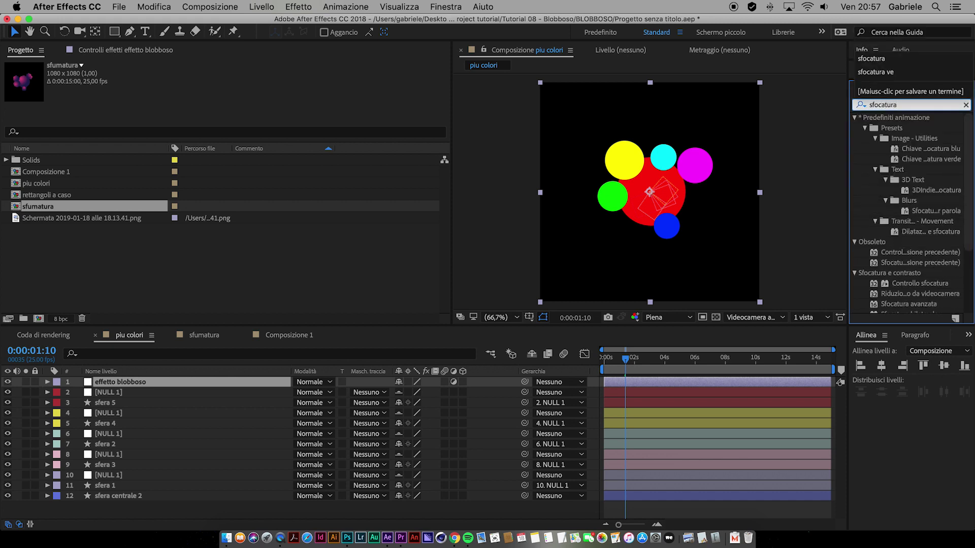
{"action": "left_click", "coordinate": [900, 104]}
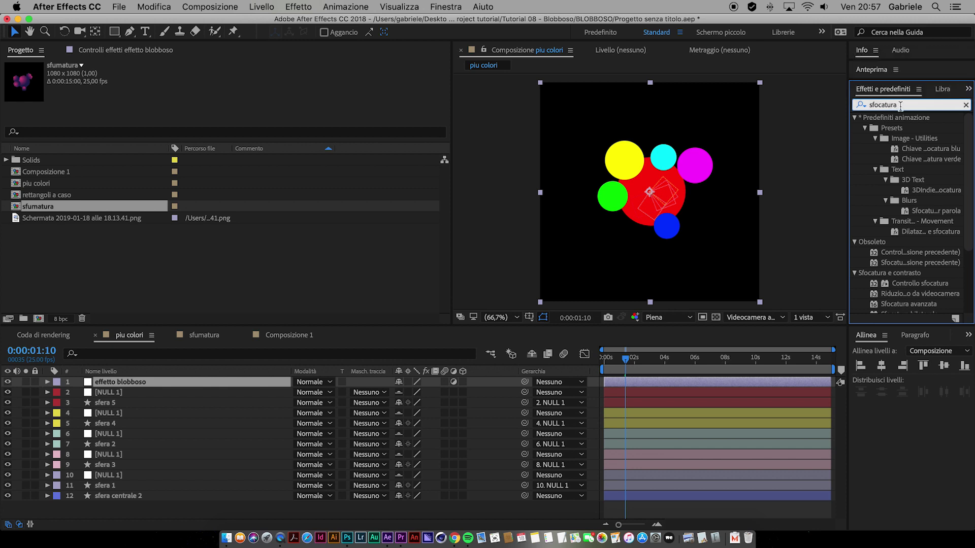
{"action": "left_click", "coordinate": [904, 282]}
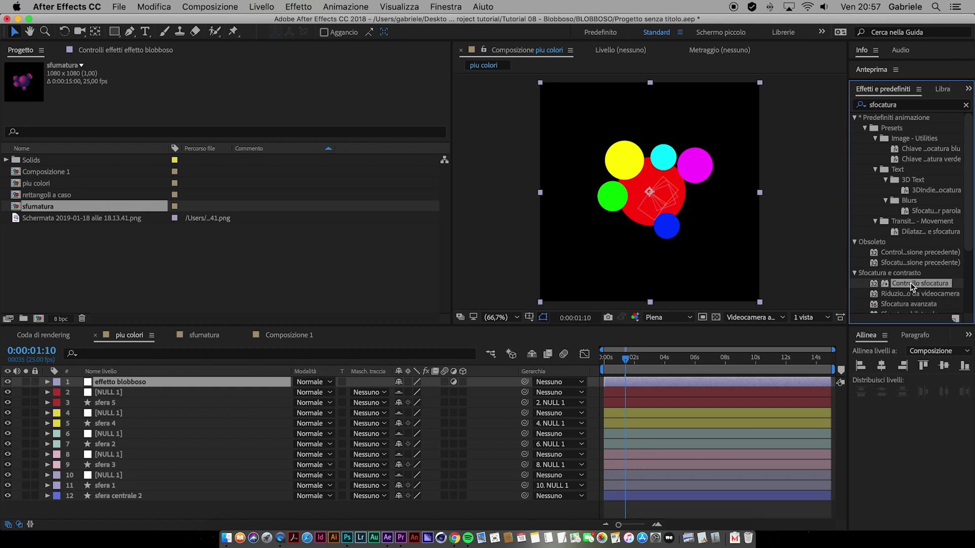
{"action": "left_click_drag", "start_coordinate": [910, 283], "coordinate": [180, 384]}
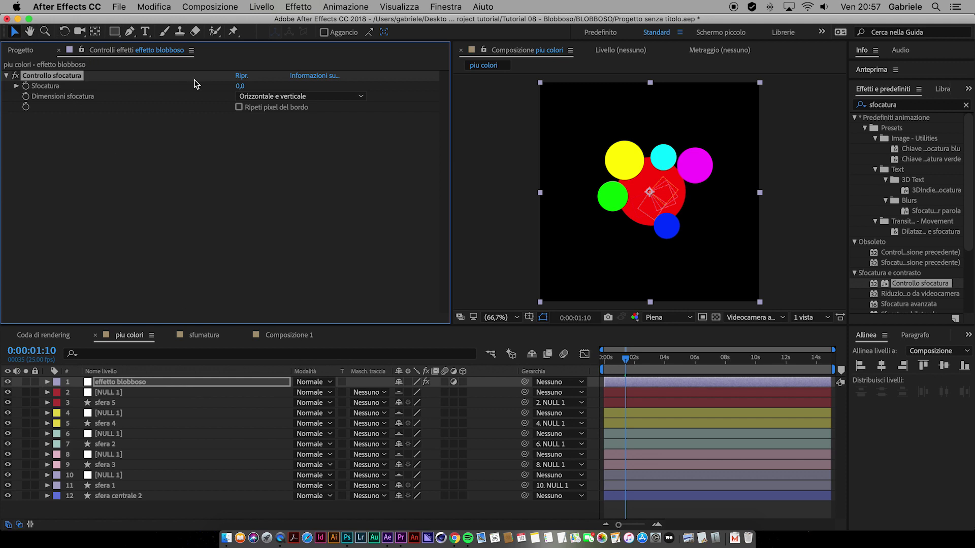
{"action": "mouse_move", "coordinate": [237, 87]}
{"action": "left_mouse_down"}
{"action": "mouse_move", "coordinate": [527, 81]}
{"action": "mouse_move", "coordinate": [822, 268]}
{"action": "left_mouse_up"}
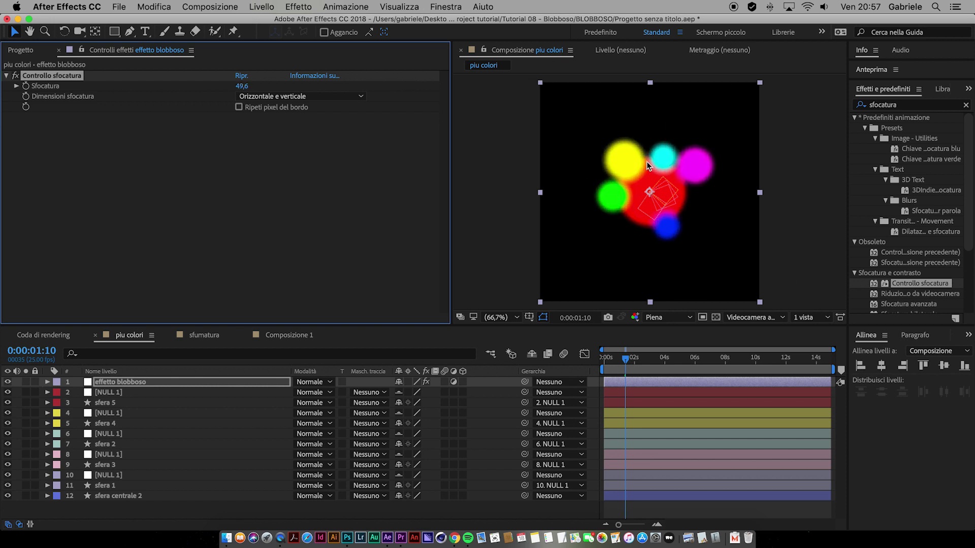
- Preview the blurred spheres, then set the Sfocatura amount to exactly 50
{"action": "left_click_drag", "start_coordinate": [624, 367], "coordinate": [604, 366]}
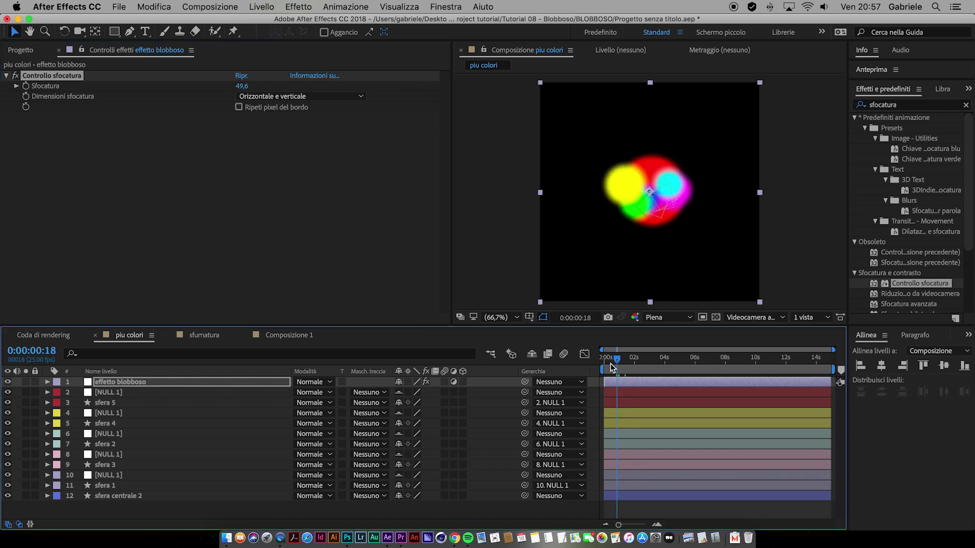
{"action": "key", "text": "space"}
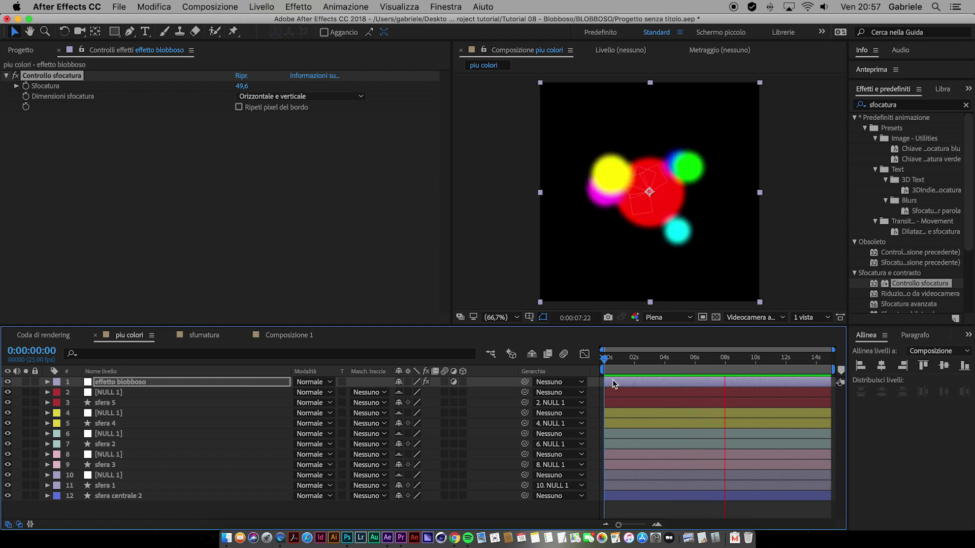
{"action": "left_click", "coordinate": [632, 357]}
{"action": "left_click_drag", "start_coordinate": [628, 361], "coordinate": [603, 364]}
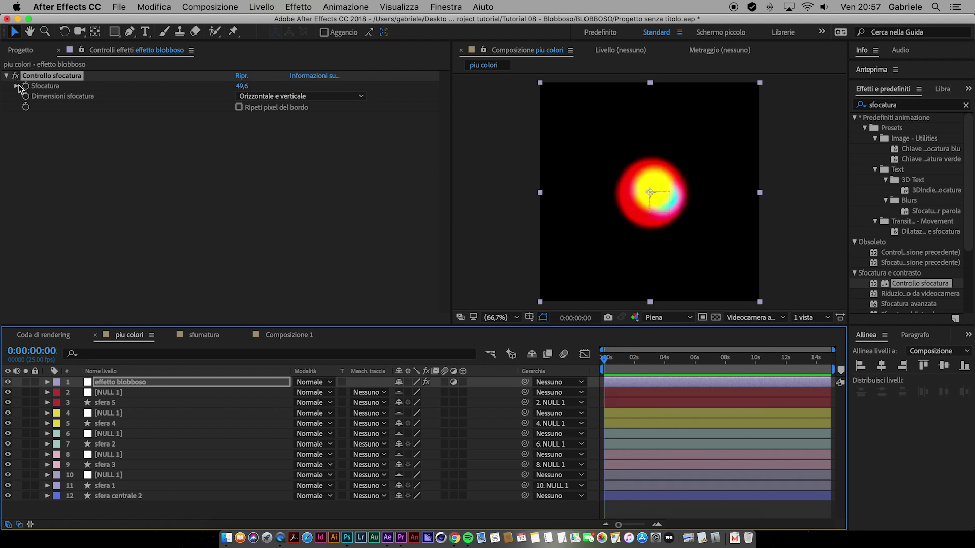
{"action": "left_click", "coordinate": [241, 86]}
{"action": "type", "text": "50"}
{"action": "key", "text": "Return"}
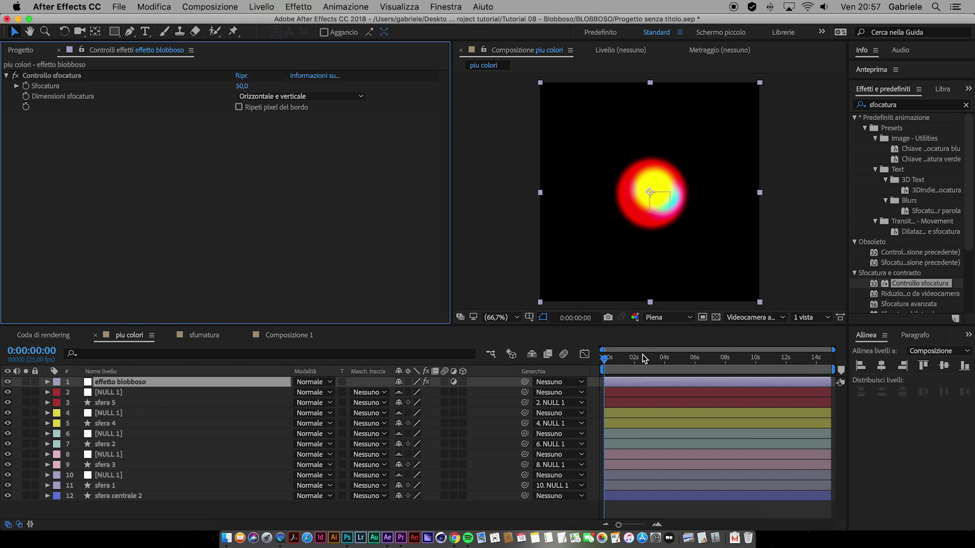
{"action": "left_click_drag", "start_coordinate": [605, 361], "coordinate": [643, 362]}
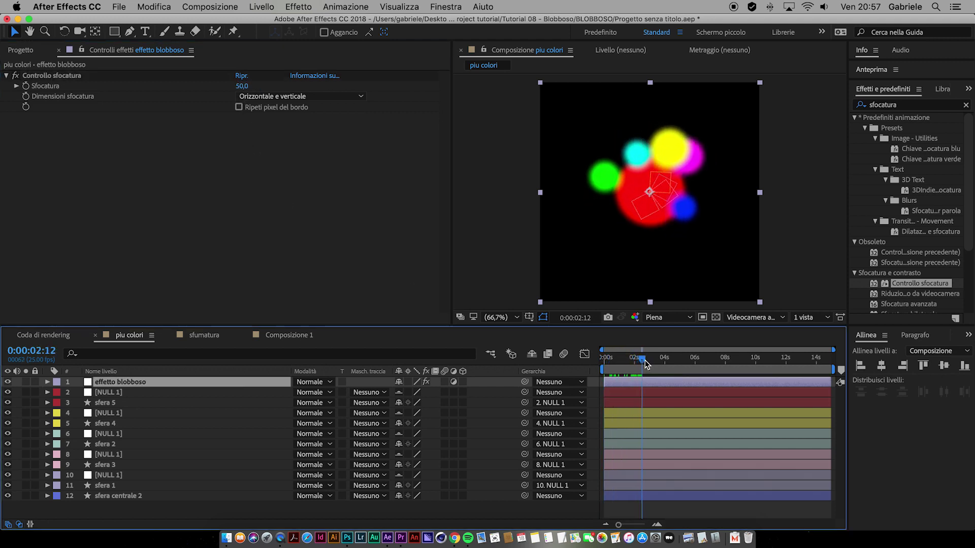
- Apply Livelli to 'effetto blobboso' below the blur, leaving input levels at full range
{"action": "left_click", "coordinate": [901, 105]}
{"action": "type", "text": "livelli"}
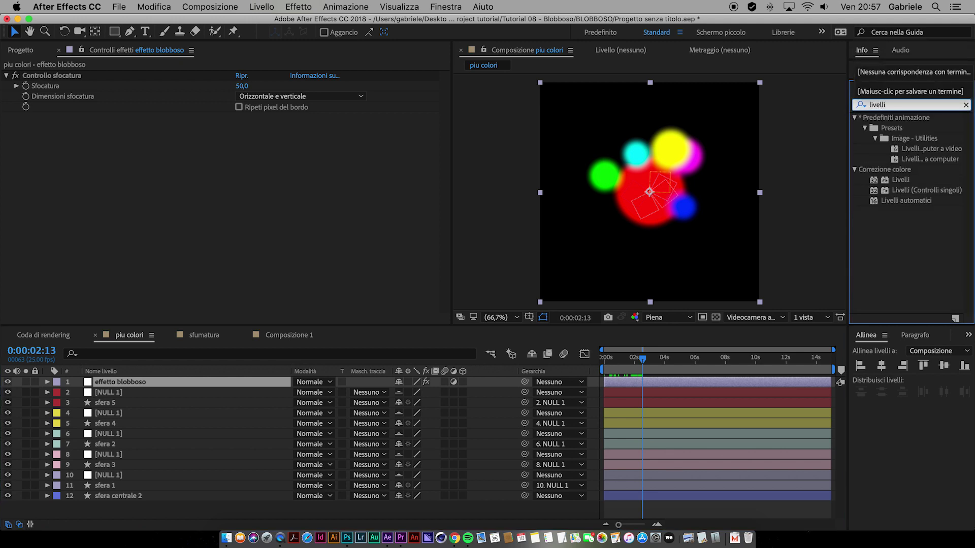
{"action": "key", "text": "Return"}
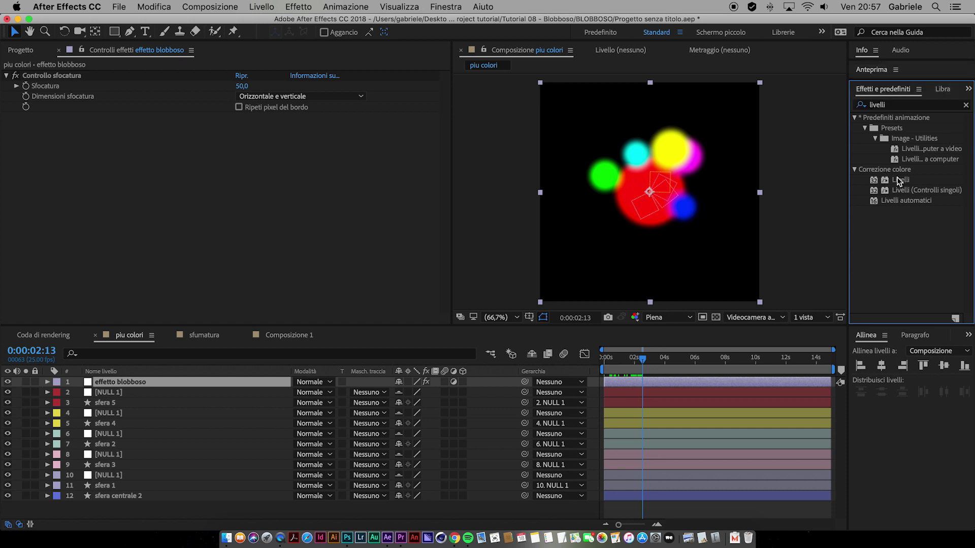
{"action": "left_click", "coordinate": [886, 182]}
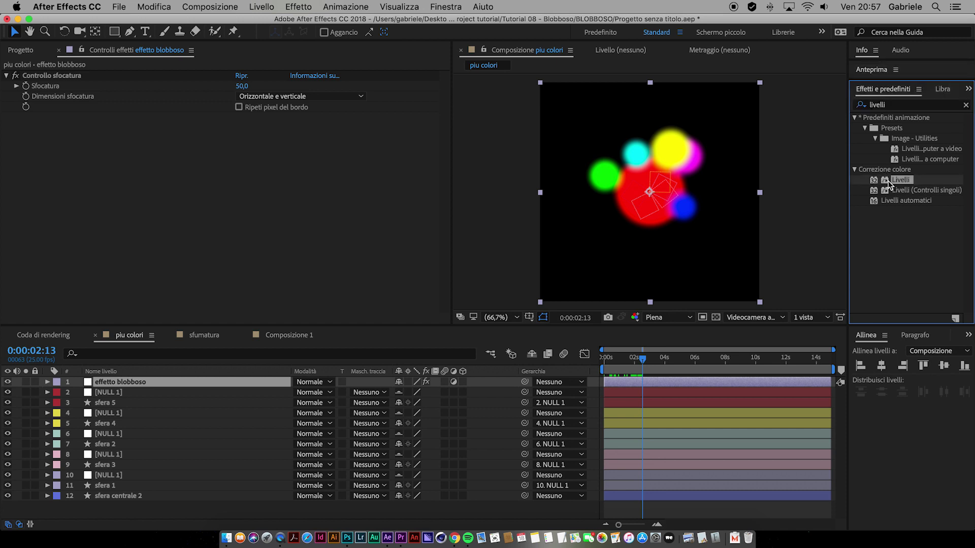
{"action": "left_click_drag", "start_coordinate": [888, 183], "coordinate": [265, 387]}
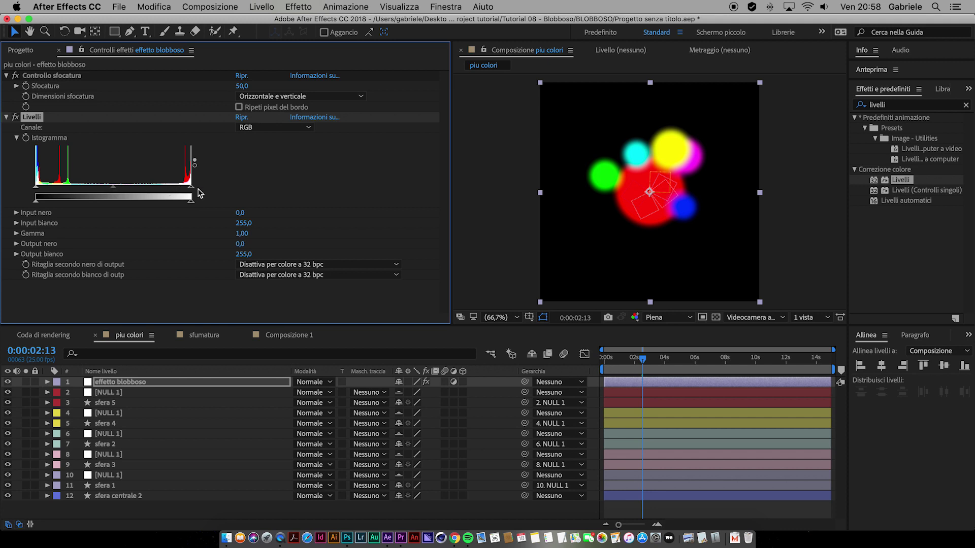
{"action": "mouse_move", "coordinate": [191, 186]}
{"action": "left_mouse_down"}
{"action": "mouse_move", "coordinate": [104, 189]}
{"action": "mouse_move", "coordinate": [194, 183]}
{"action": "mouse_move", "coordinate": [162, 186]}
{"action": "left_mouse_up"}
{"action": "mouse_move", "coordinate": [35, 187]}
{"action": "left_mouse_down"}
{"action": "mouse_move", "coordinate": [101, 190]}
{"action": "mouse_move", "coordinate": [36, 187]}
{"action": "left_mouse_up"}
{"action": "left_click_drag", "start_coordinate": [162, 186], "coordinate": [203, 186]}
- Turn off the transparency grid so the composition shows over black
{"action": "left_click", "coordinate": [248, 128]}
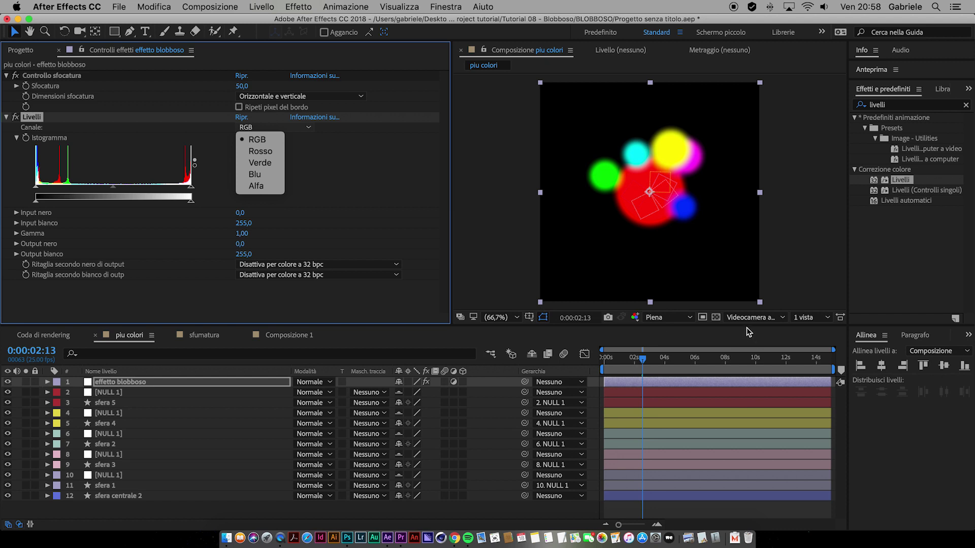
{"action": "left_click", "coordinate": [715, 318]}
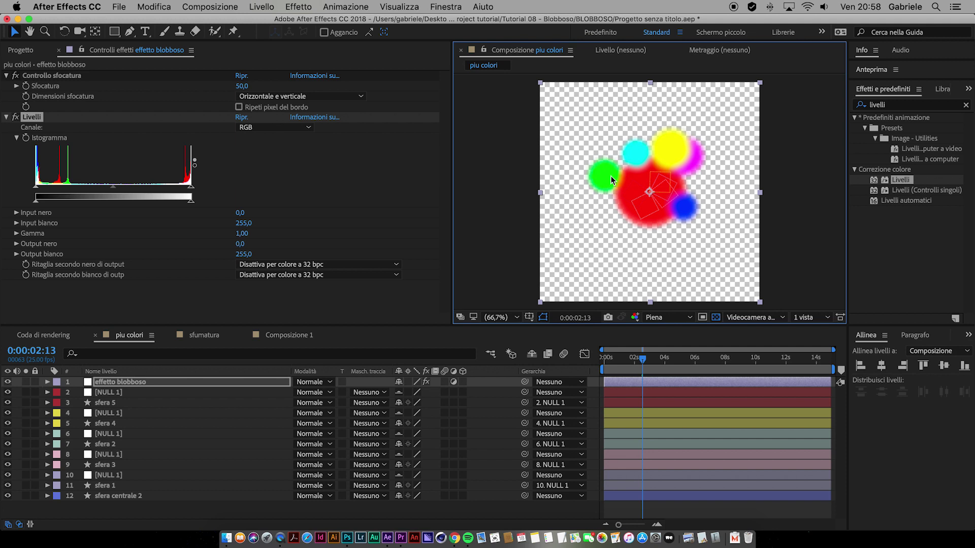
{"action": "left_click", "coordinate": [716, 318]}
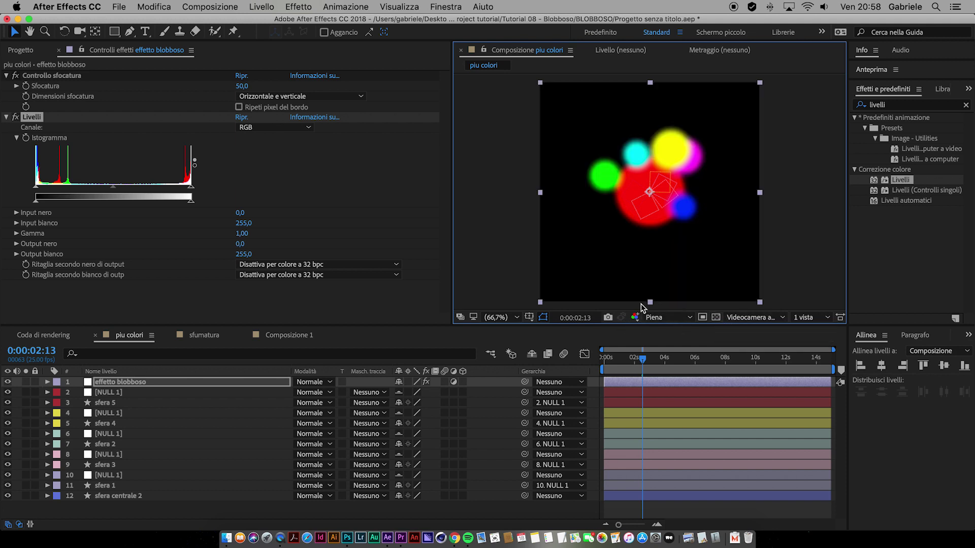
- Switch Livelli to the Alfa channel with input black 165 and input white 172
{"action": "left_click", "coordinate": [282, 133]}
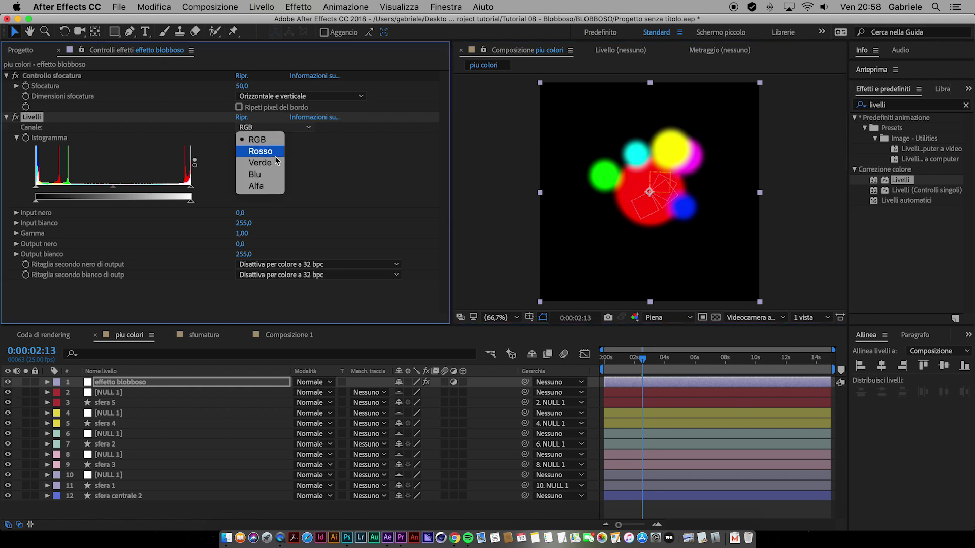
{"action": "left_click", "coordinate": [272, 191]}
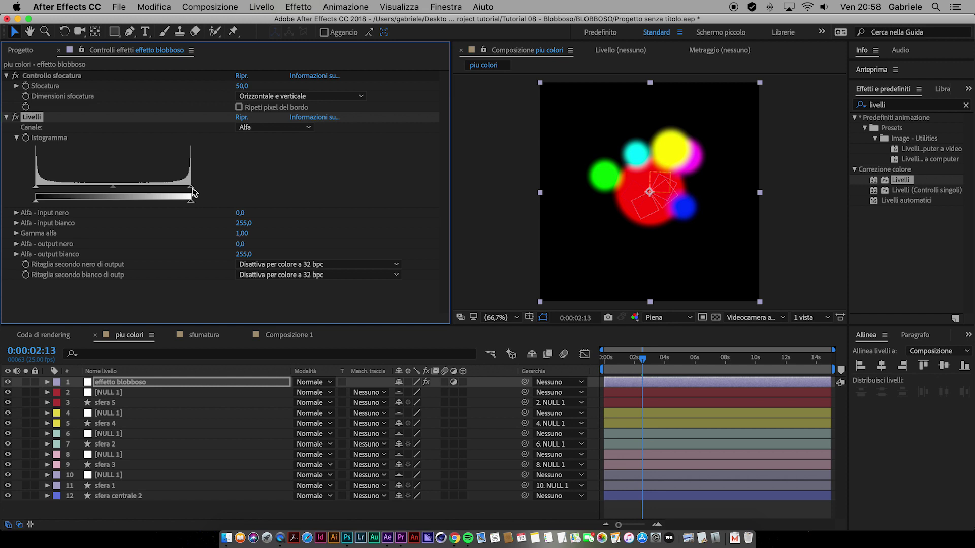
{"action": "left_click_drag", "start_coordinate": [192, 187], "coordinate": [77, 192]}
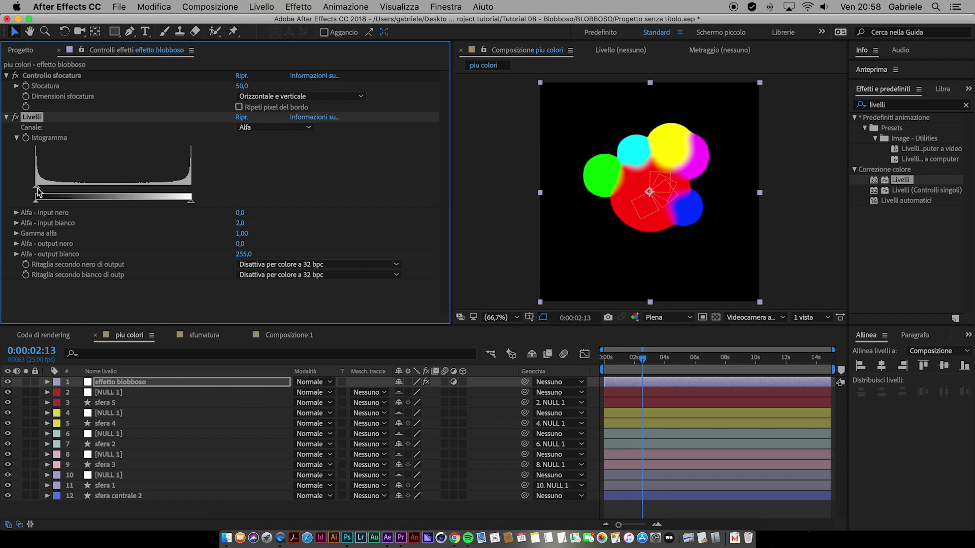
{"action": "left_click_drag", "start_coordinate": [89, 193], "coordinate": [78, 191]}
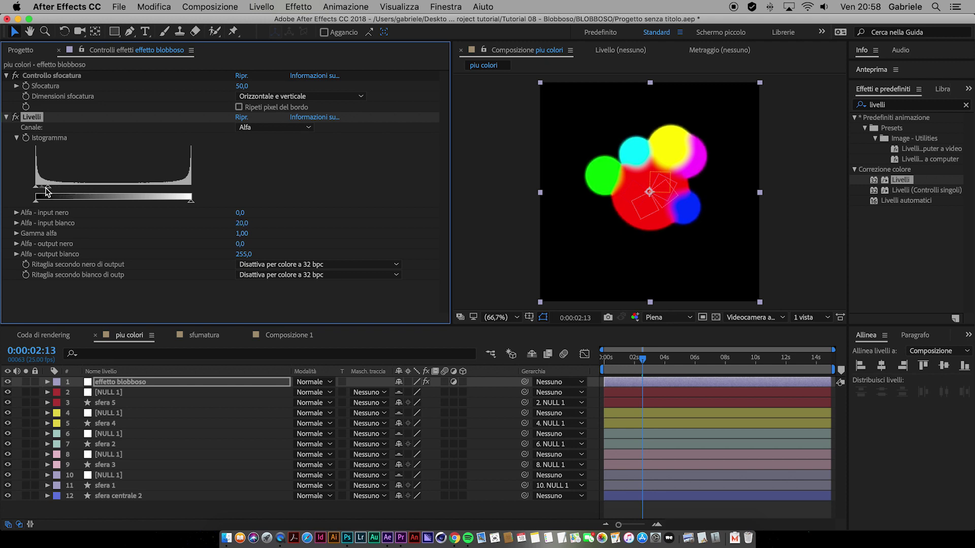
{"action": "left_click_drag", "start_coordinate": [40, 191], "coordinate": [211, 191]}
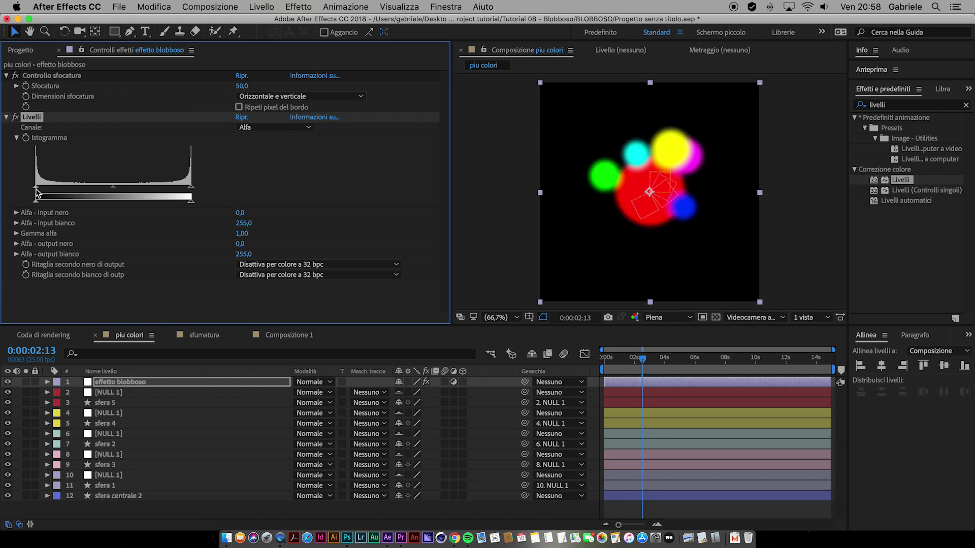
{"action": "left_click_drag", "start_coordinate": [73, 187], "coordinate": [192, 193]}
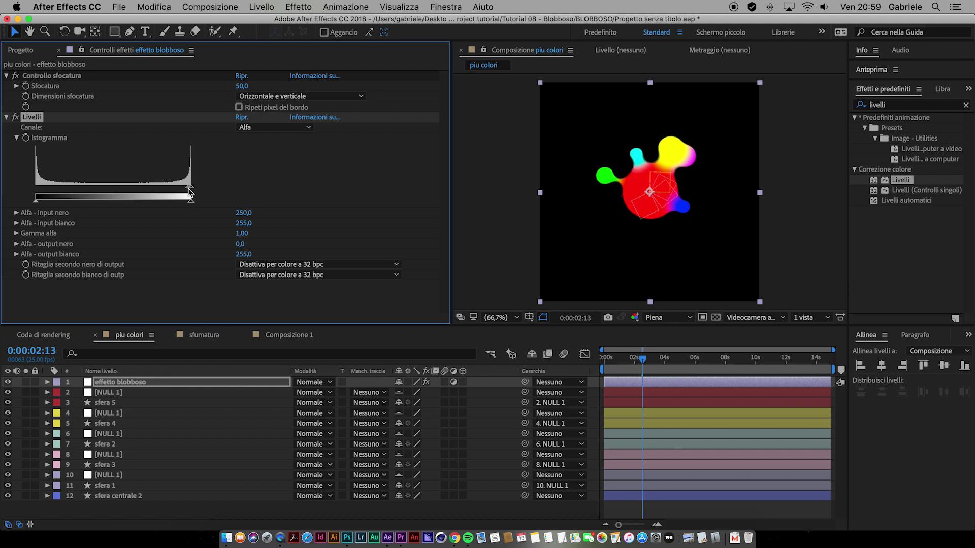
{"action": "left_click_drag", "start_coordinate": [189, 191], "coordinate": [18, 195]}
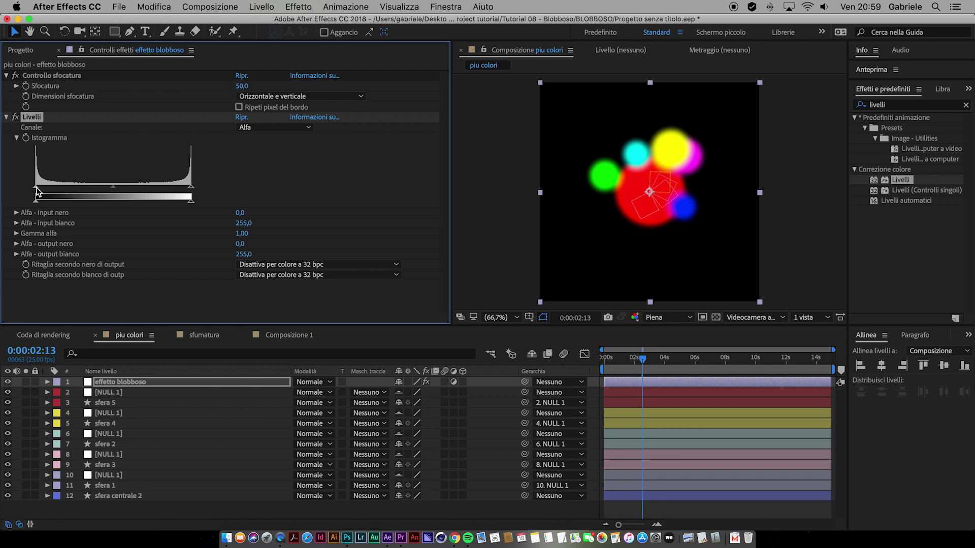
{"action": "left_click_drag", "start_coordinate": [40, 192], "coordinate": [175, 188]}
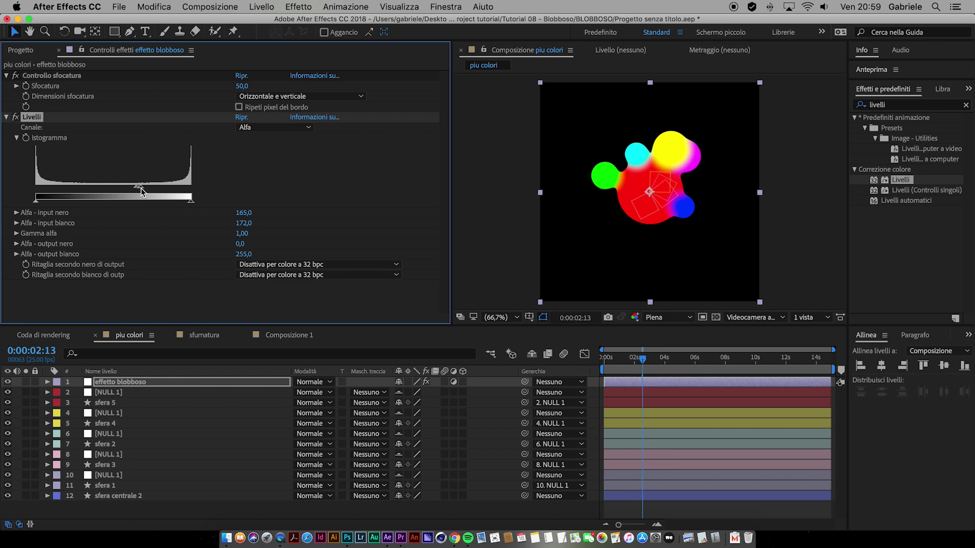
{"action": "left_click", "coordinate": [666, 366]}
- Play the gooey blob animation from the start with layers deselected, stopping near 0:00:09:19
{"action": "key", "text": "Home"}
{"action": "key", "text": "space"}
{"action": "left_click", "coordinate": [482, 282]}
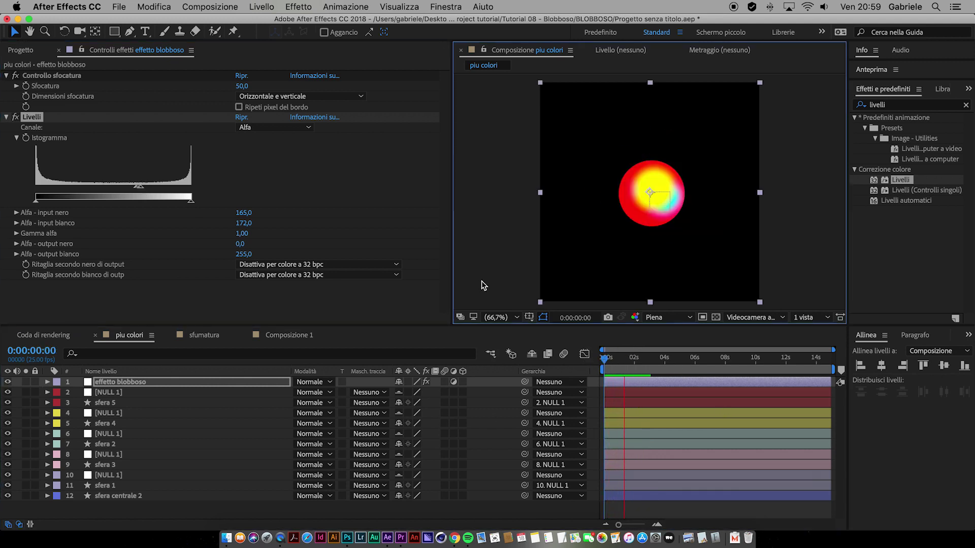
{"action": "key", "text": "space"}
{"action": "key", "text": "space"}
{"action": "left_click", "coordinate": [514, 337]}
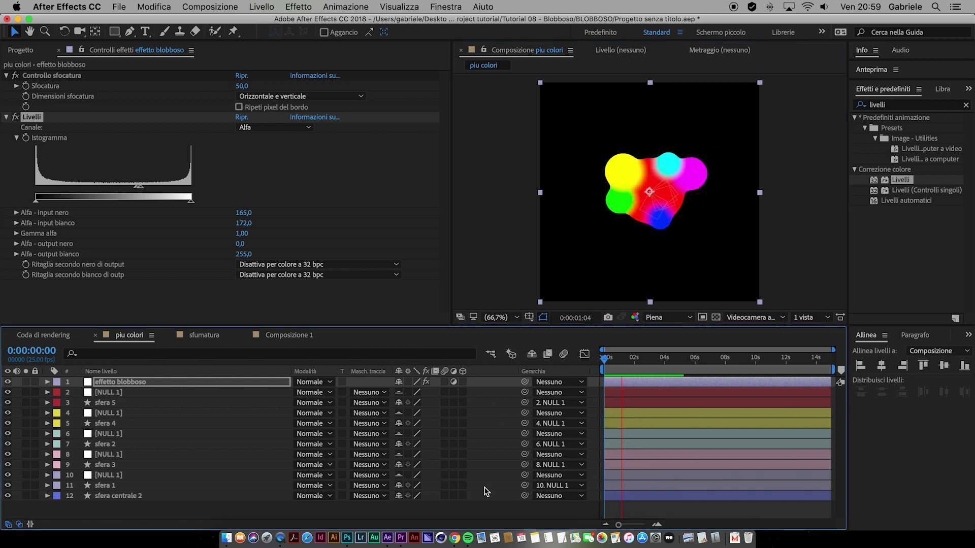
{"action": "left_click", "coordinate": [483, 516]}
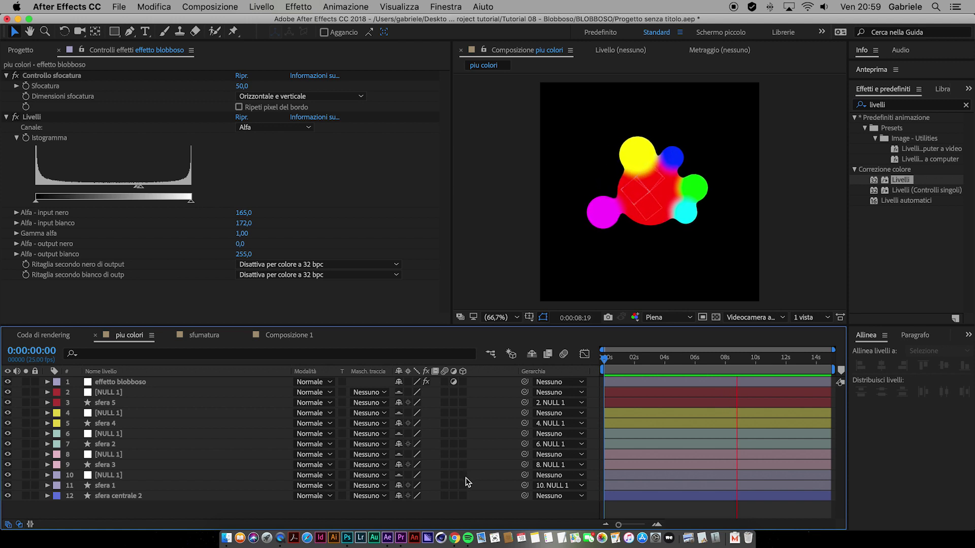
{"action": "key", "text": "space"}
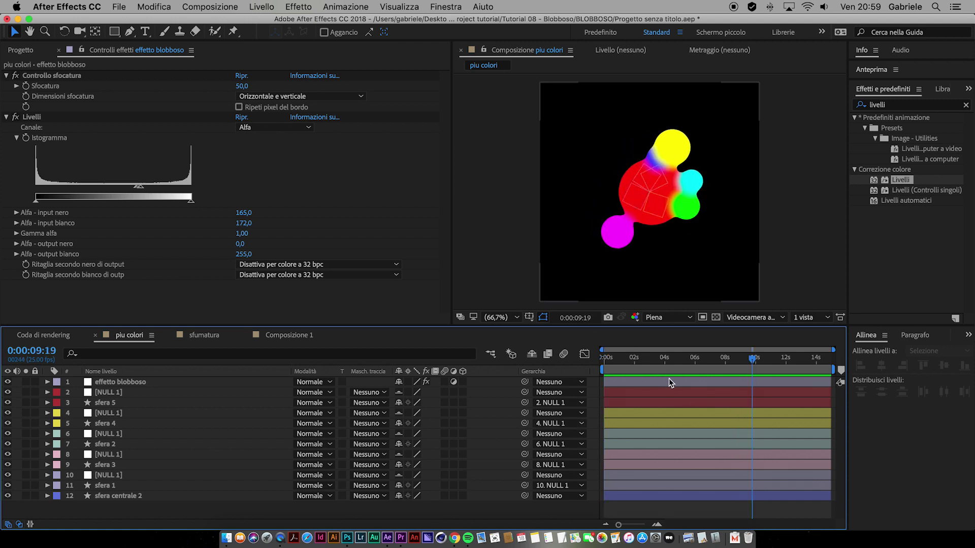
- Set the alpha Levels to input black 218 and input white 224, then preview
{"action": "left_click", "coordinate": [668, 381]}
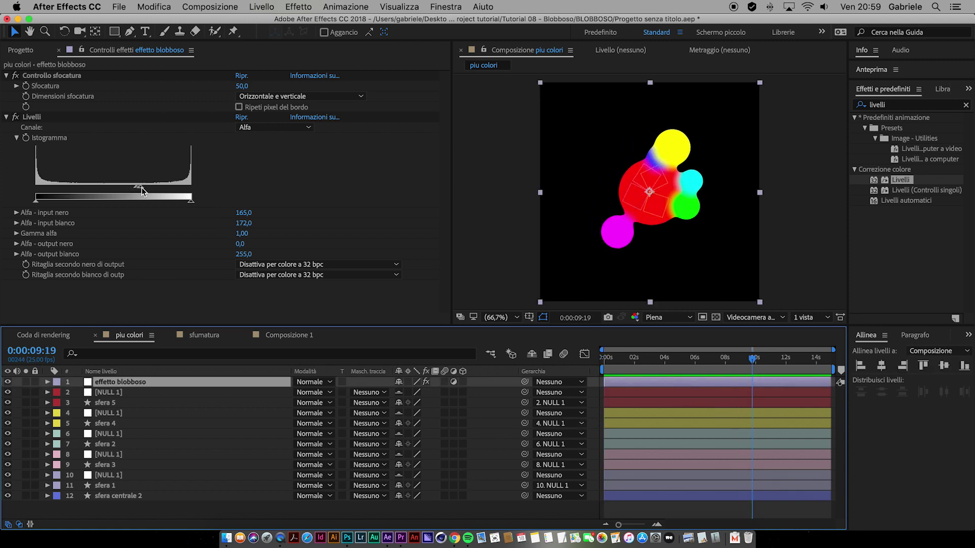
{"action": "left_click_drag", "start_coordinate": [142, 191], "coordinate": [152, 190]}
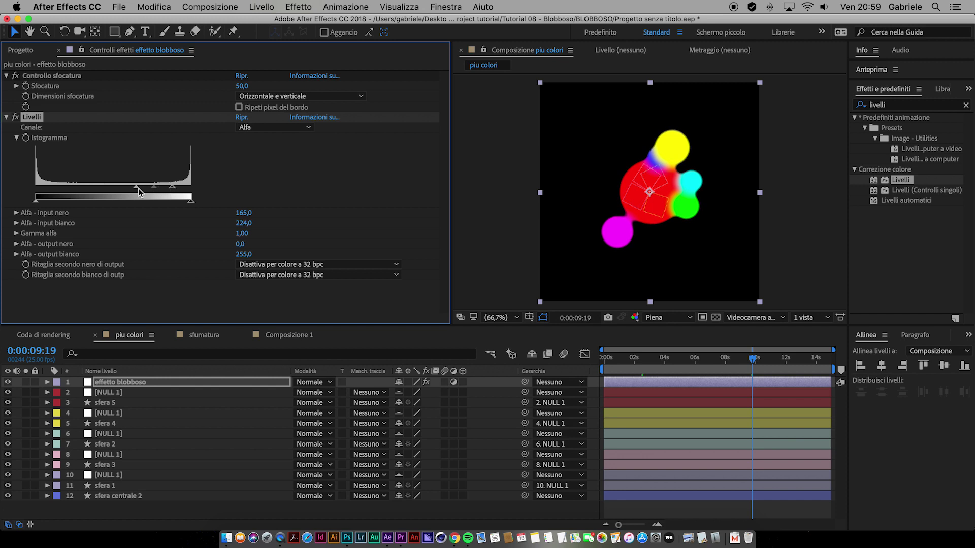
{"action": "left_click_drag", "start_coordinate": [153, 189], "coordinate": [169, 189]}
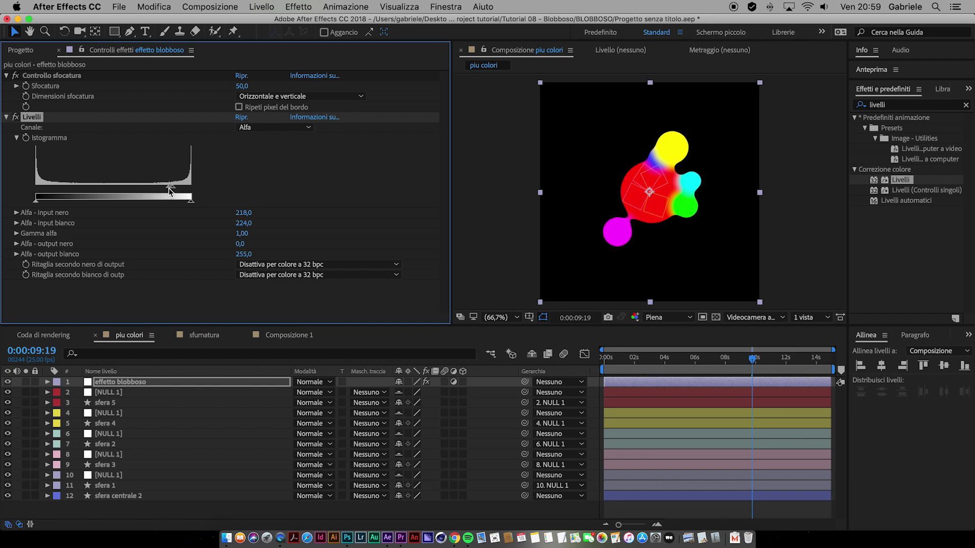
{"action": "key", "text": "space"}
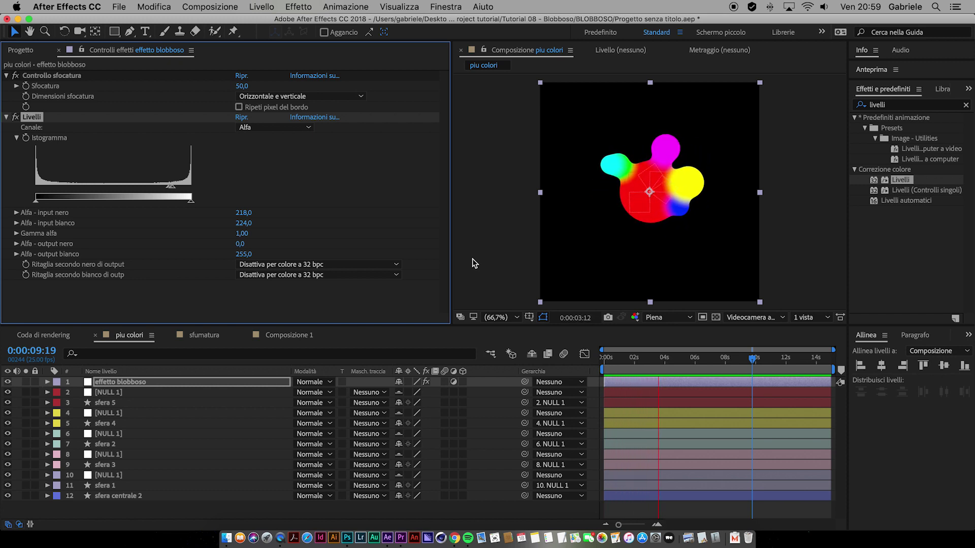
- Stop playback, copy the 'effetto blobboso' layer, and switch to the sfumatura composition
{"action": "key", "text": "space"}
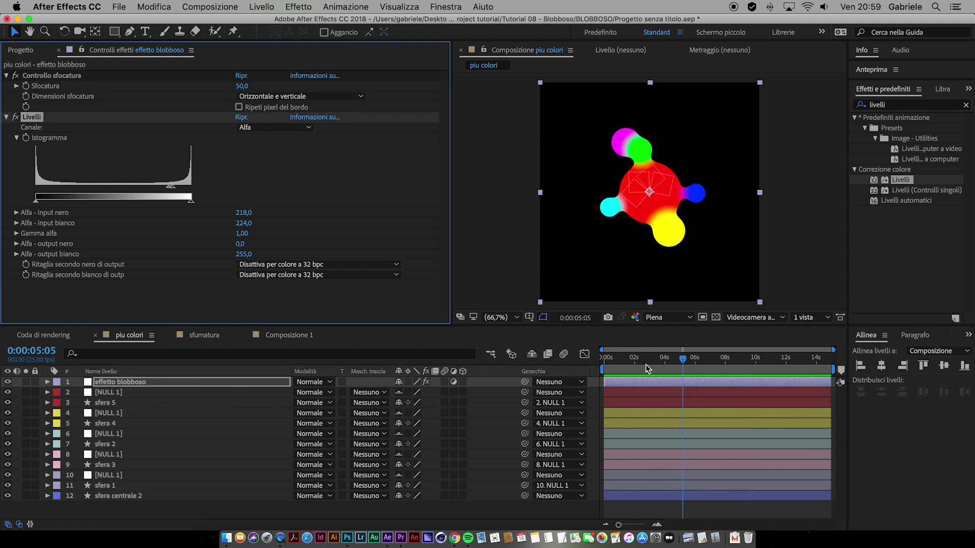
{"action": "left_click_drag", "start_coordinate": [655, 364], "coordinate": [602, 368]}
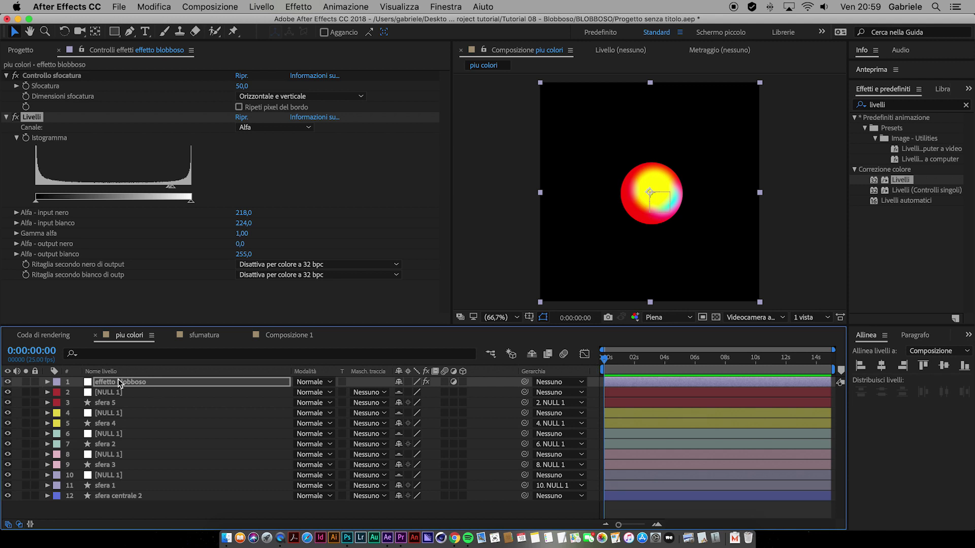
{"action": "key", "text": "Return"}
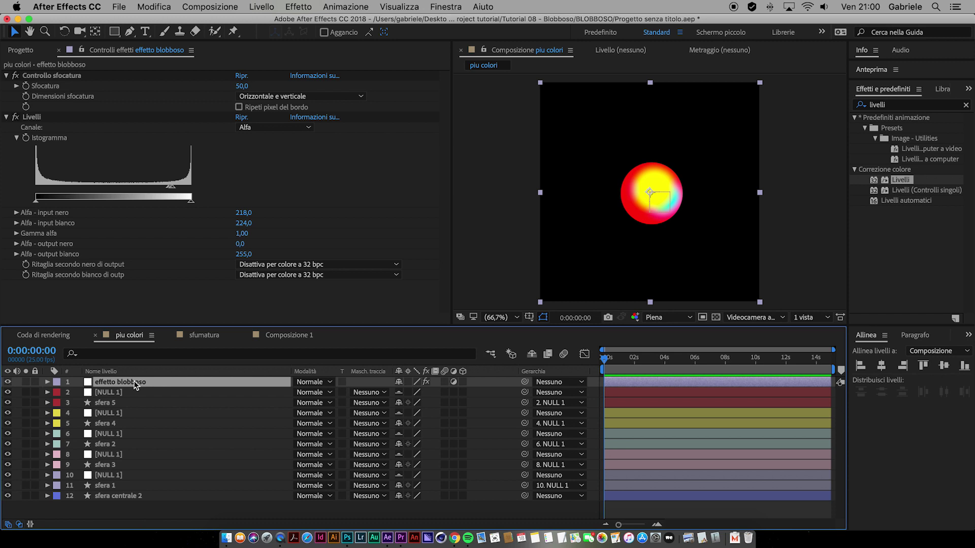
{"action": "left_click", "coordinate": [197, 340]}
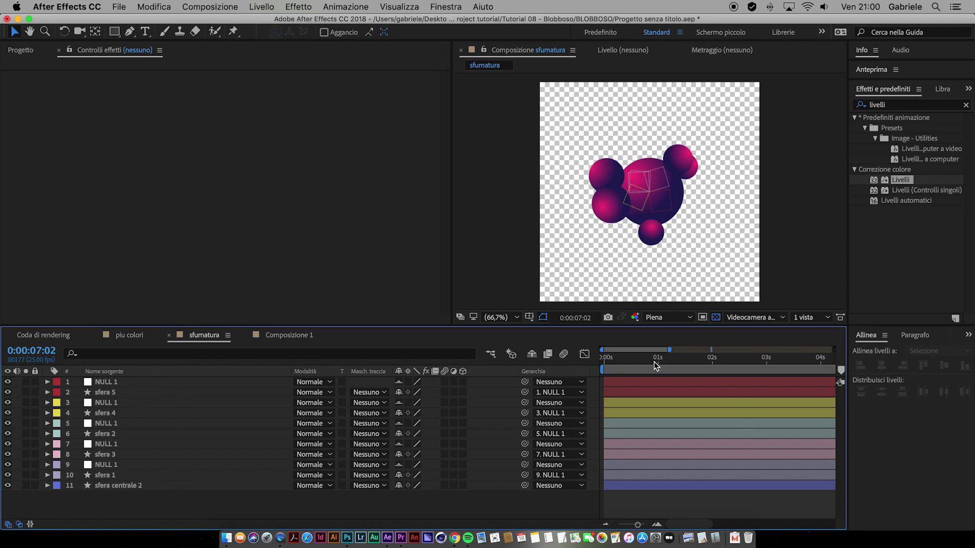
- Preview sfumatura, then paste the blob adjustment layer above NULL 1
{"action": "left_click_drag", "start_coordinate": [656, 365], "coordinate": [590, 363]}
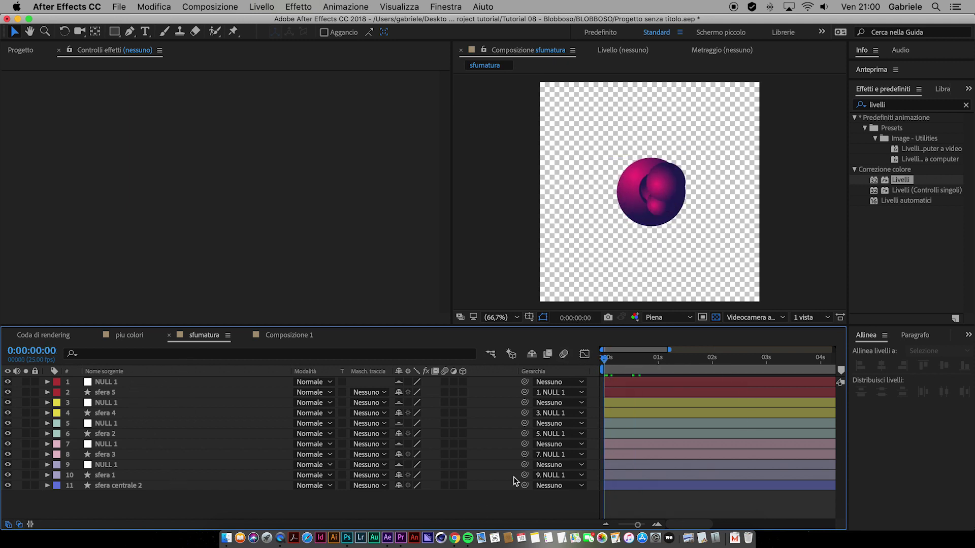
{"action": "key", "text": "space"}
{"action": "left_click_drag", "start_coordinate": [638, 525], "coordinate": [619, 525]}
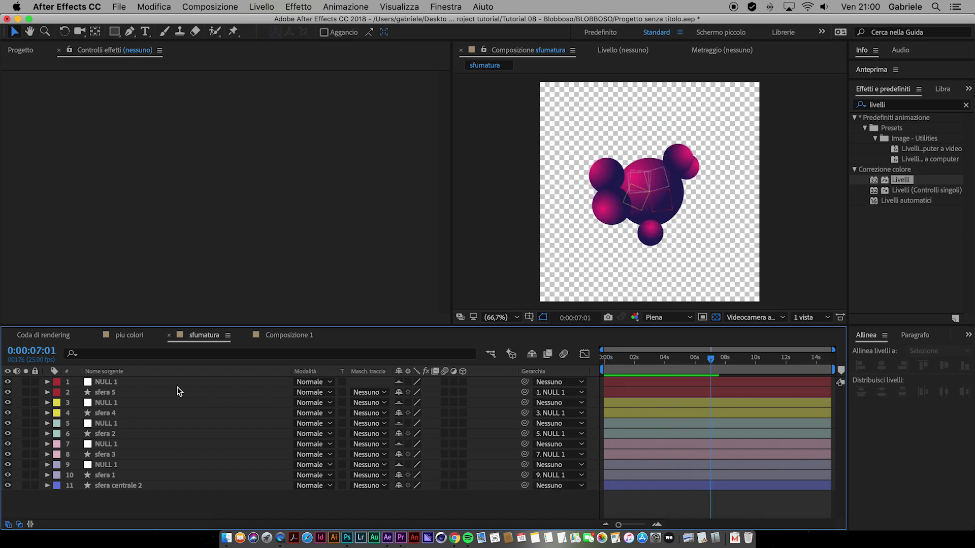
{"action": "key", "text": "space"}
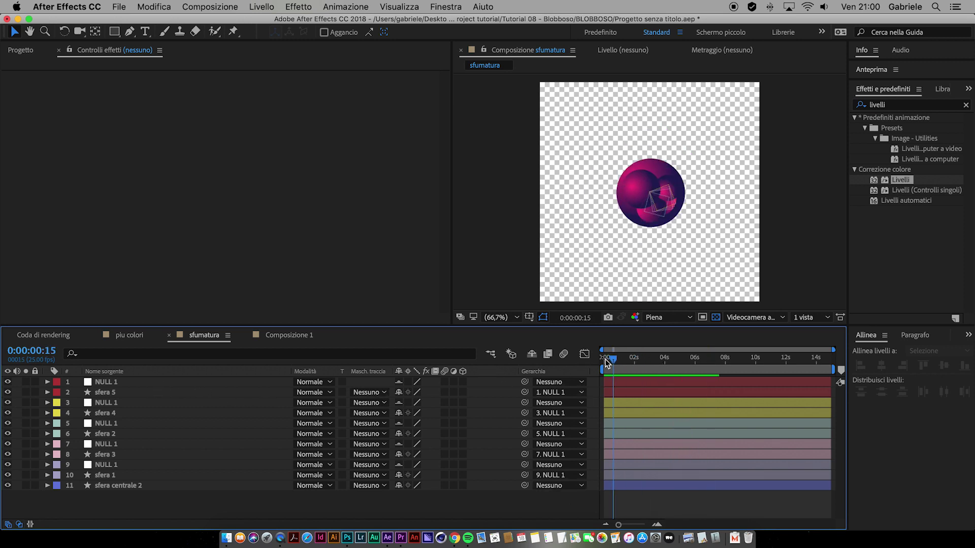
{"action": "left_click", "coordinate": [243, 382]}
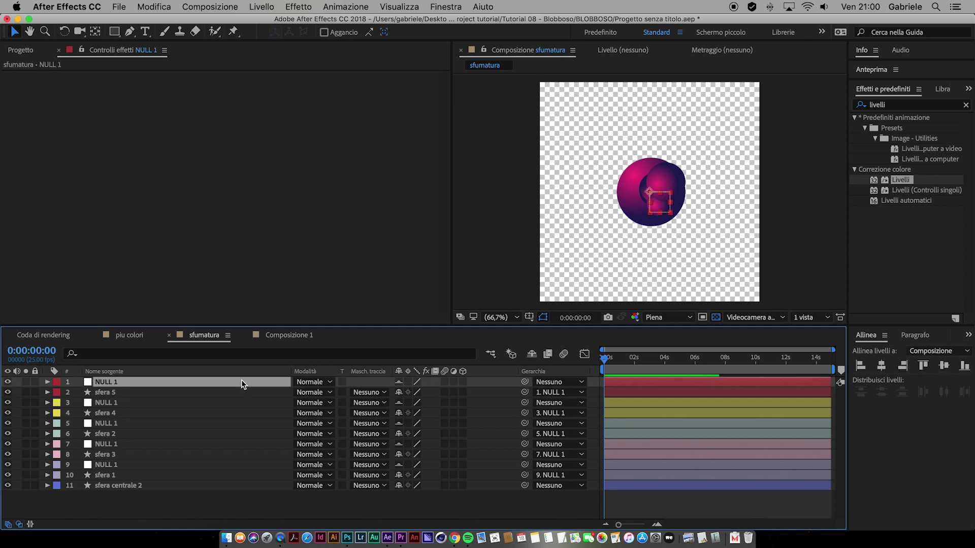
{"action": "key", "text": "super+v"}
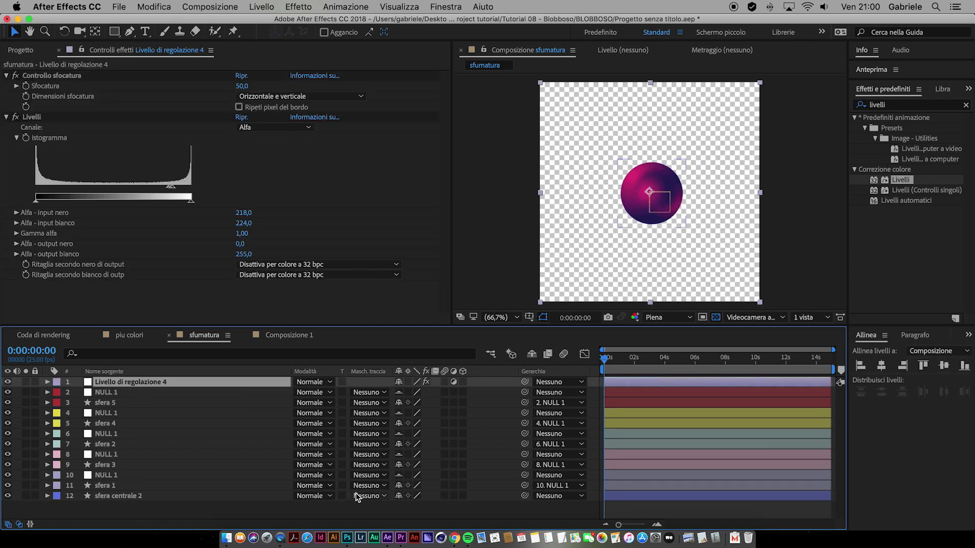
- Deselect the layers and play the pink blob animation, stopping near 0:00:05:15
{"action": "left_click", "coordinate": [361, 509]}
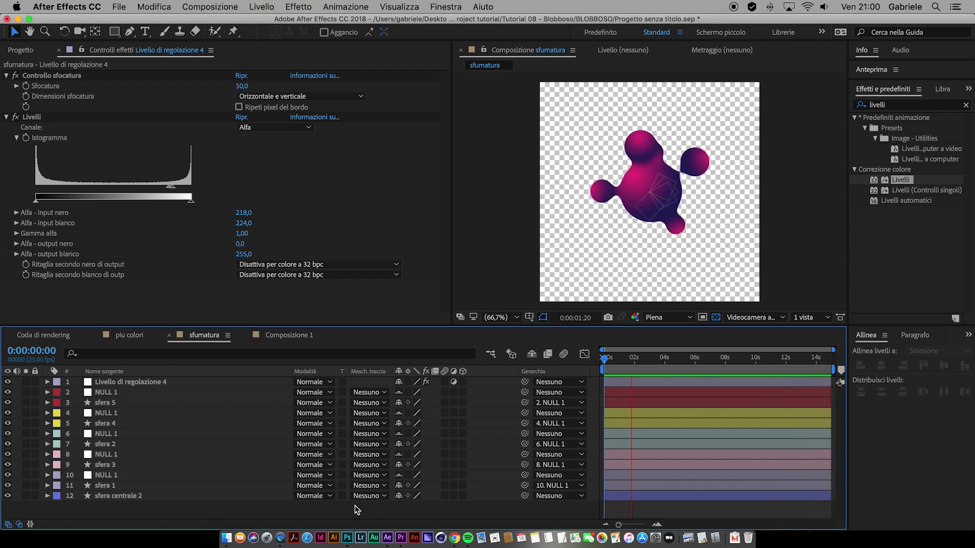
{"action": "key", "text": "space"}
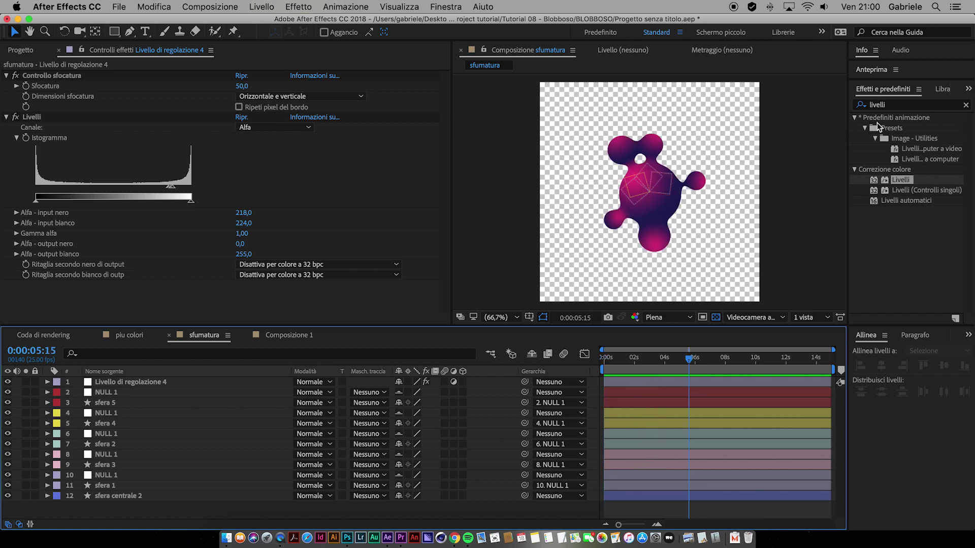
- Apply the Tre tonalità effect to the sfumatura adjustment layer
{"action": "left_click", "coordinate": [886, 104]}
{"action": "type", "text": "tre"}
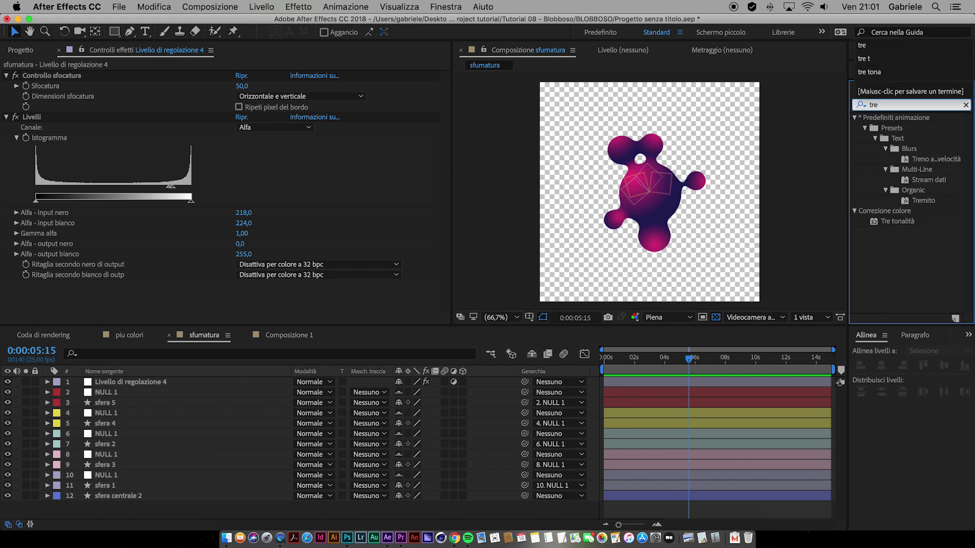
{"action": "left_click", "coordinate": [876, 222]}
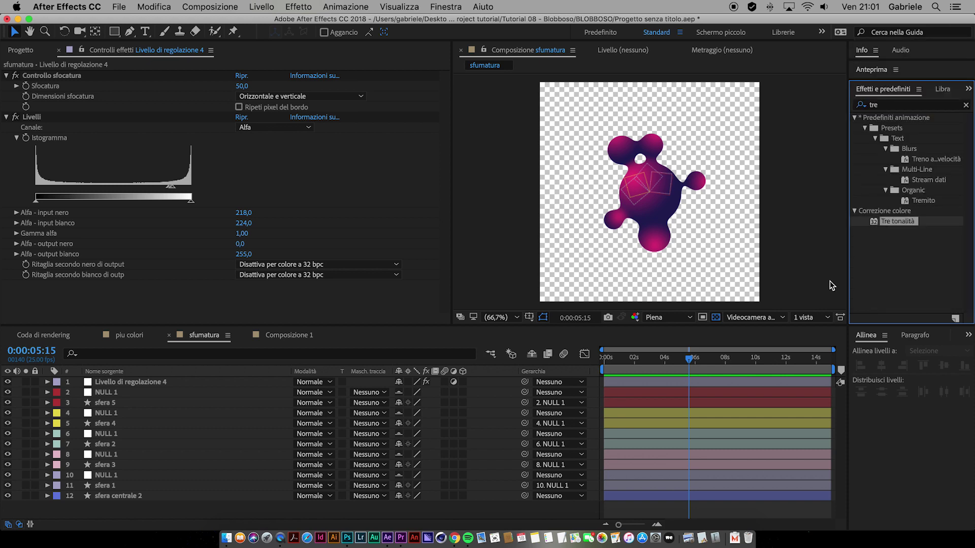
{"action": "left_click_drag", "start_coordinate": [877, 221], "coordinate": [742, 384]}
{"action": "double_click", "coordinate": [871, 224]}
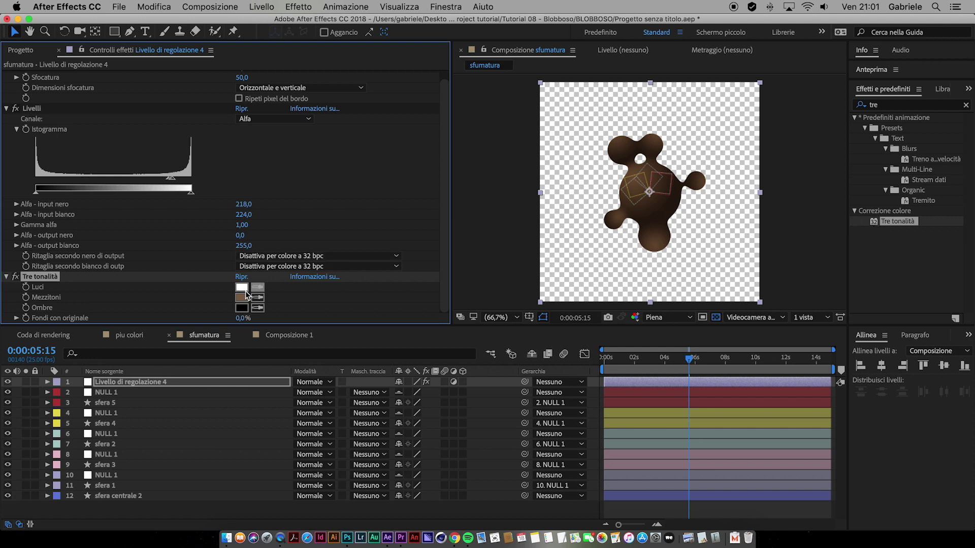
- Set Tre tonalità midtones to 1DD100 and shadows to 063C00, then preview from the start
{"action": "left_click", "coordinate": [246, 295]}
{"action": "left_click", "coordinate": [472, 343]}
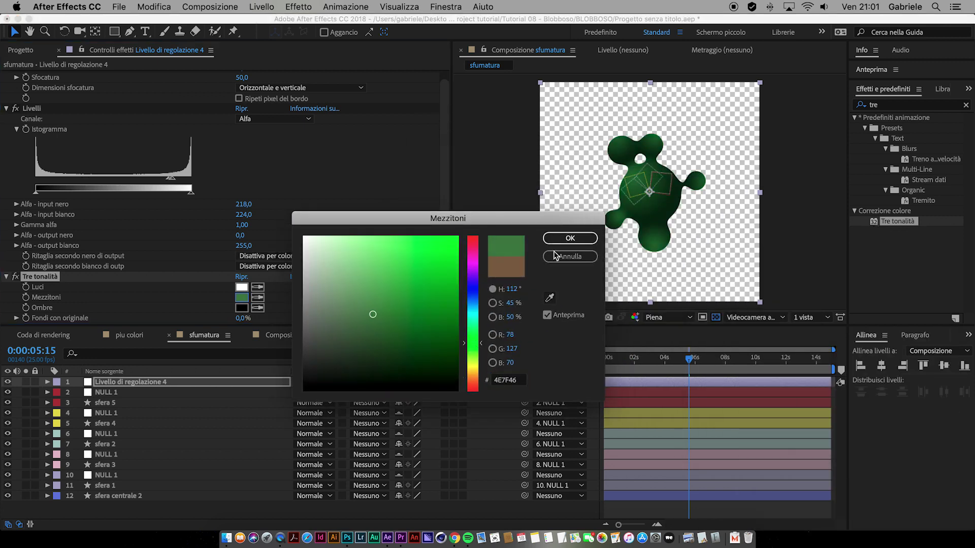
{"action": "left_click", "coordinate": [570, 238]}
{"action": "left_click", "coordinate": [246, 307]}
{"action": "left_click", "coordinate": [472, 343]}
{"action": "left_click_drag", "start_coordinate": [453, 299], "coordinate": [461, 355]}
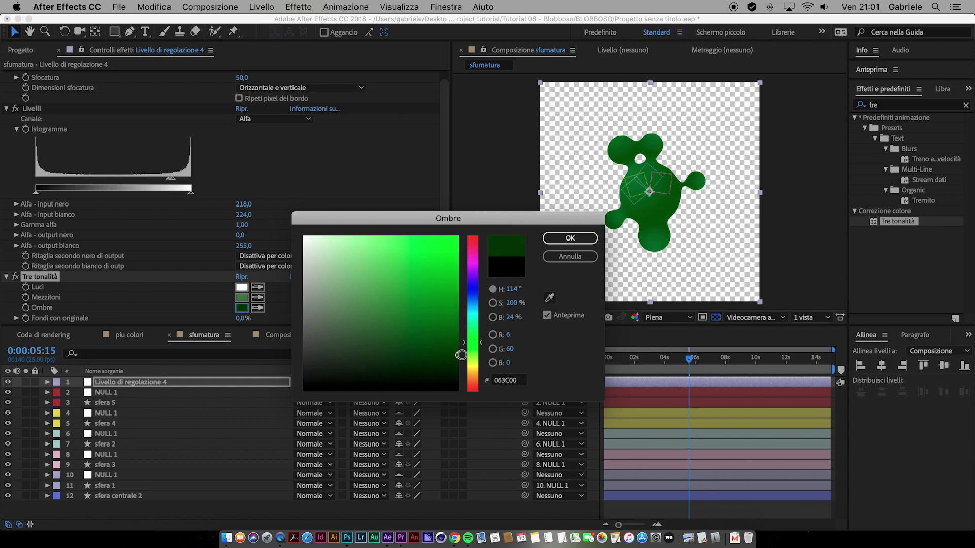
{"action": "left_click", "coordinate": [570, 238]}
{"action": "left_click", "coordinate": [242, 297]}
{"action": "left_click_drag", "start_coordinate": [439, 284], "coordinate": [462, 264]}
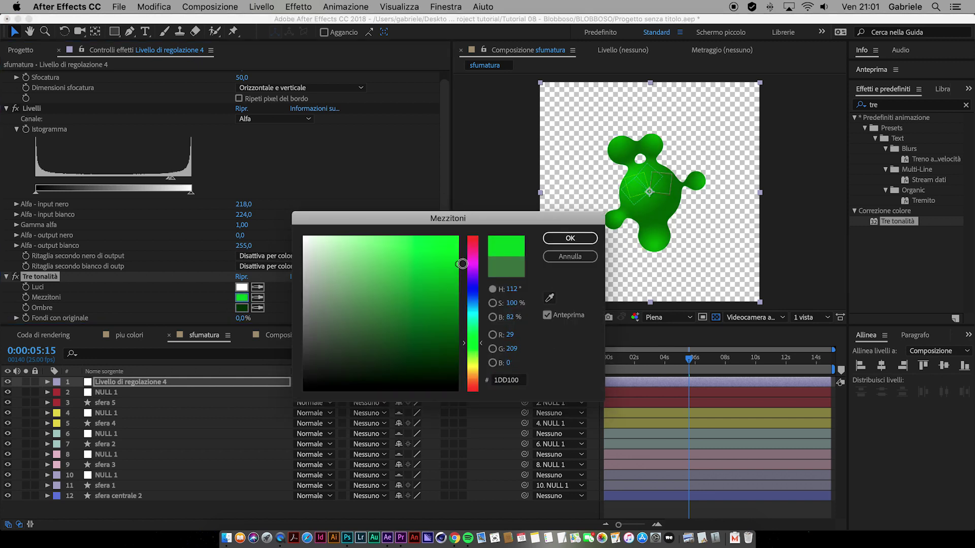
{"action": "left_click", "coordinate": [570, 238]}
{"action": "left_click", "coordinate": [597, 361]}
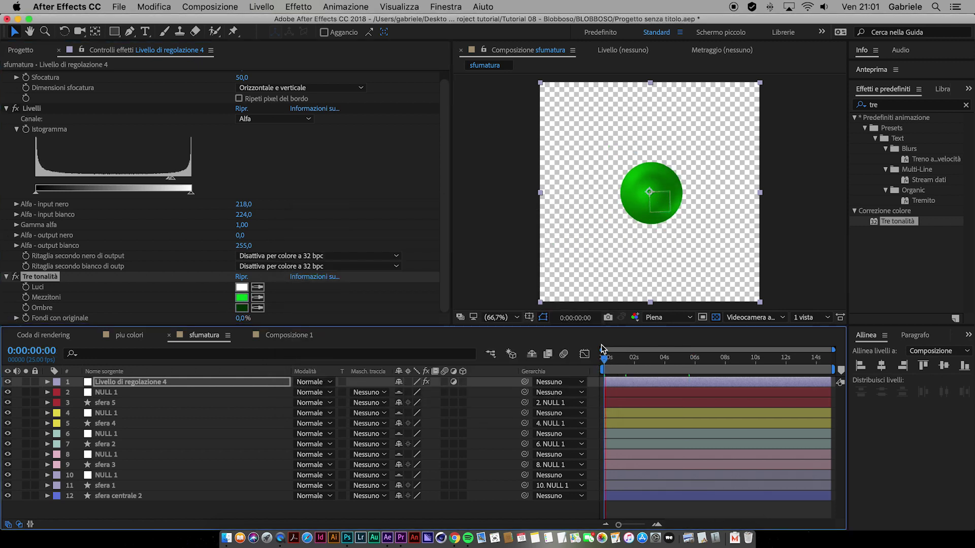
{"action": "key", "text": "space"}
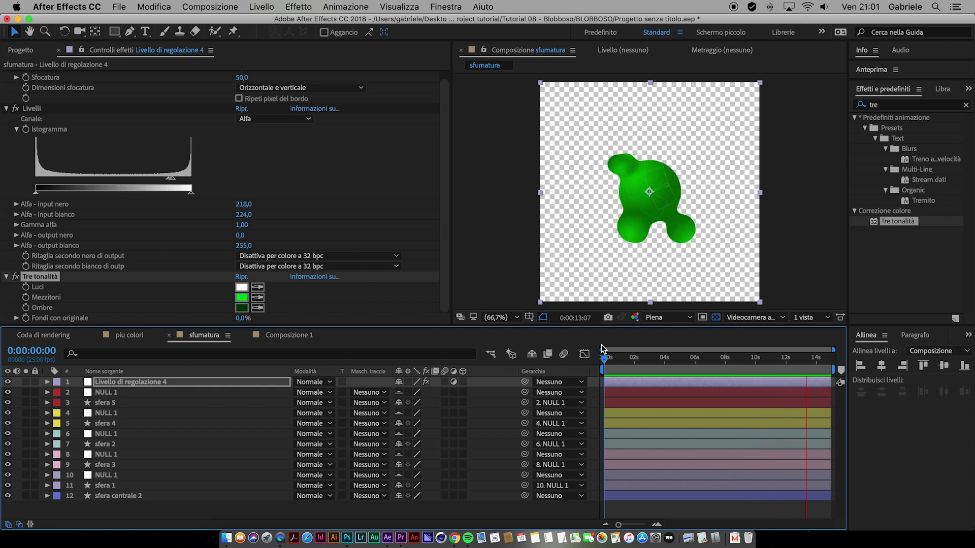
- In Composizione 1, preview the cyan rectangles from the start, then paste the blur-and-Levels adjustment layer
{"action": "key", "text": "space"}
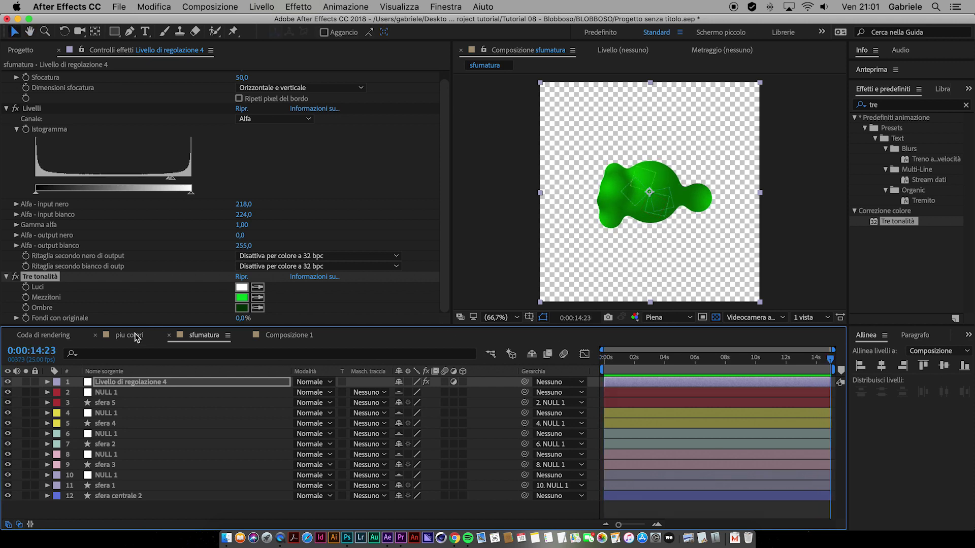
{"action": "left_click", "coordinate": [267, 338]}
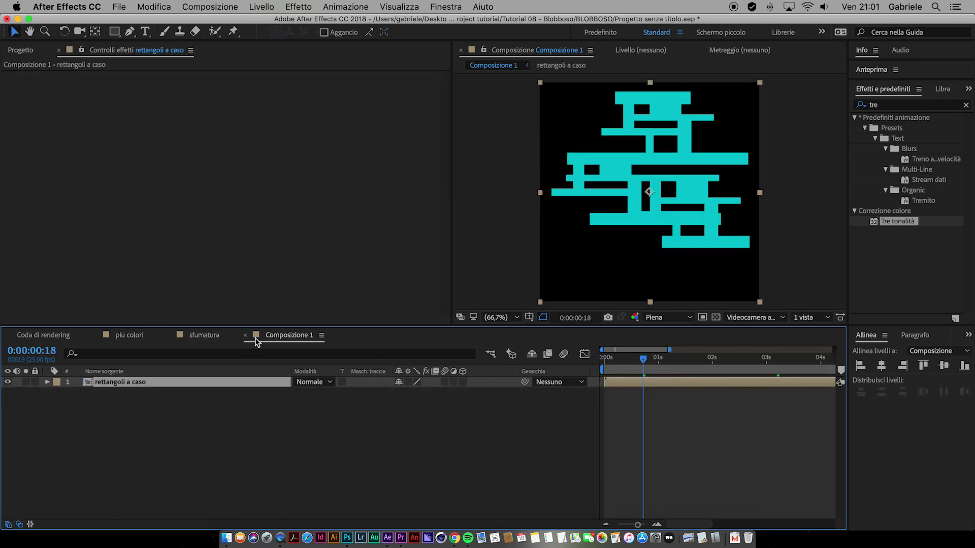
{"action": "left_click", "coordinate": [154, 396]}
{"action": "left_click_drag", "start_coordinate": [643, 357], "coordinate": [604, 358]}
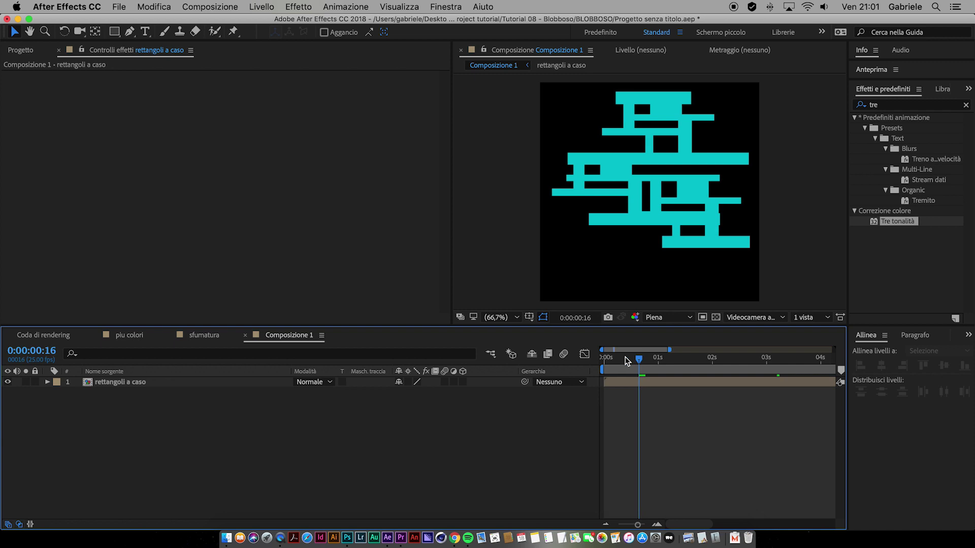
{"action": "key", "text": "space"}
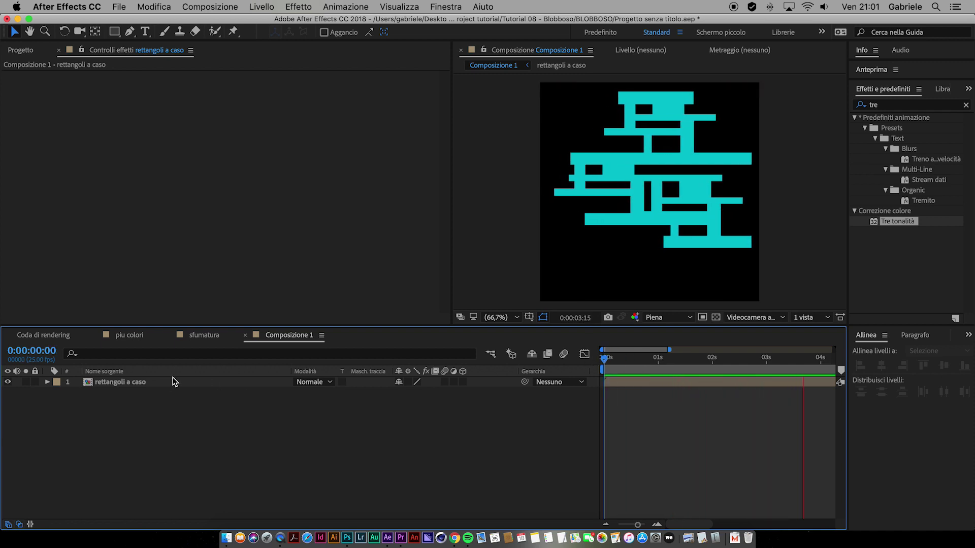
{"action": "key", "text": "space"}
{"action": "key", "text": "super+z"}
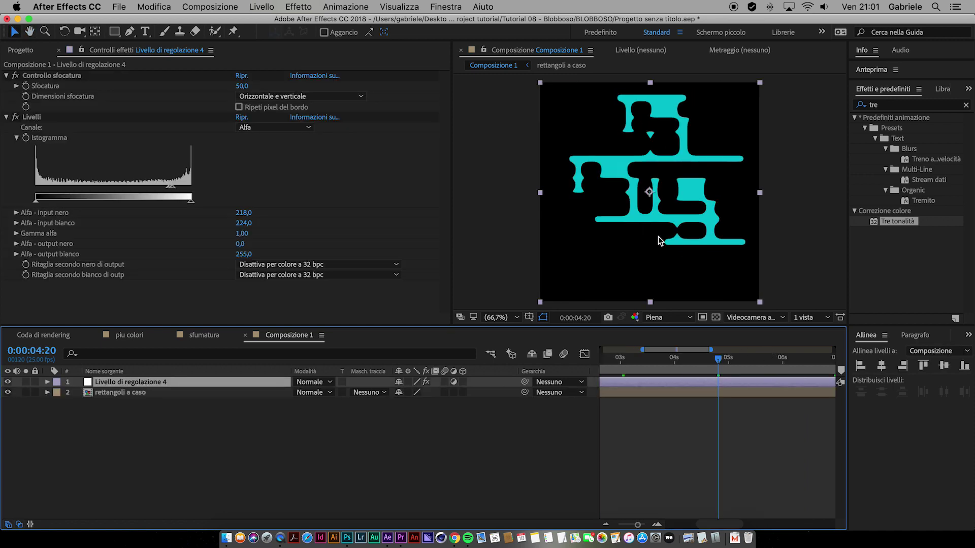
- Preview the gooey rectangles and toggle the Livelli effect off and on to compare
{"action": "left_click", "coordinate": [644, 358]}
{"action": "key", "text": "space"}
{"action": "key", "text": "semicolon"}
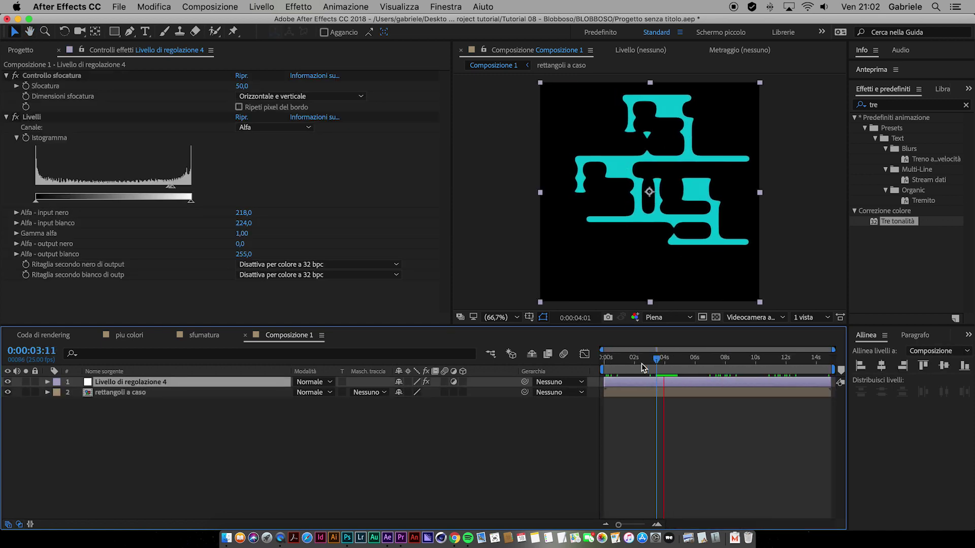
{"action": "key", "text": "space"}
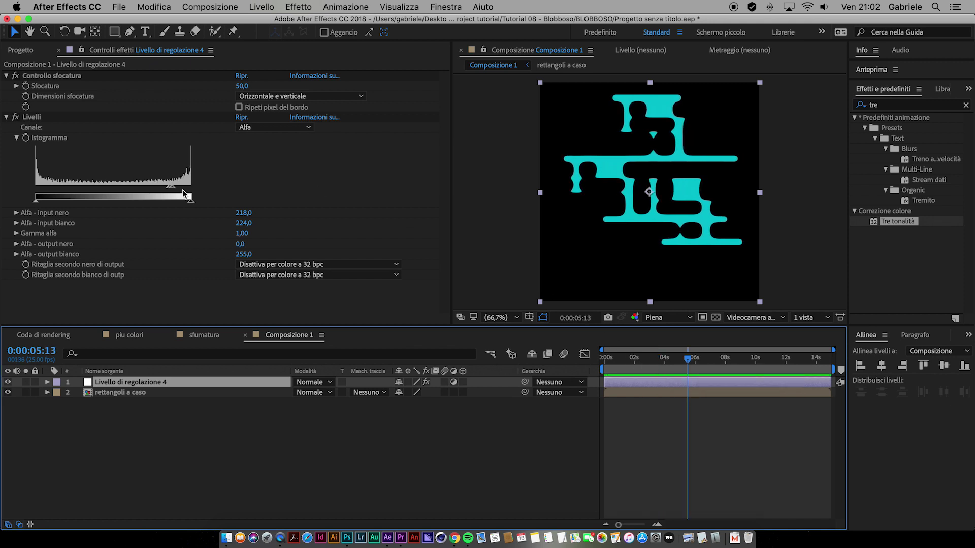
{"action": "left_click", "coordinate": [16, 117]}
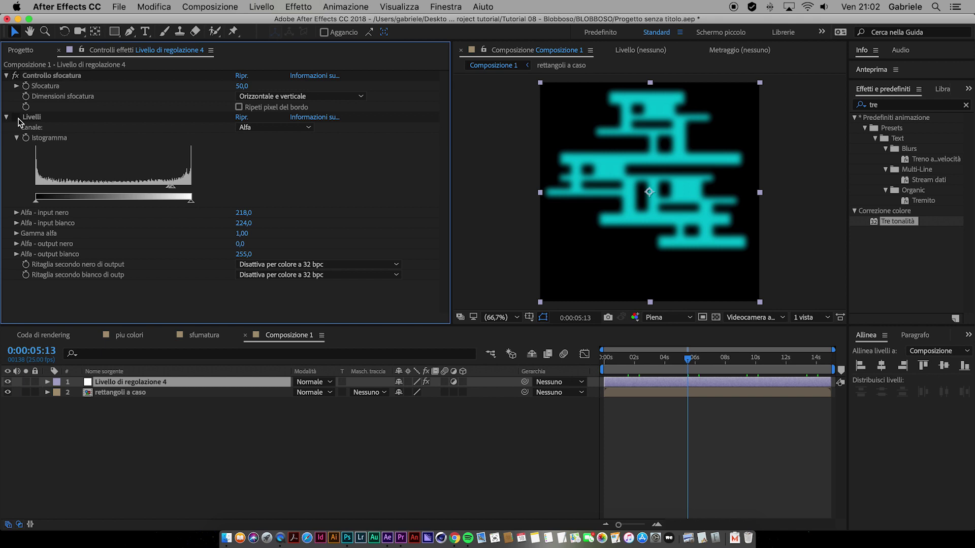
{"action": "left_click", "coordinate": [16, 117]}
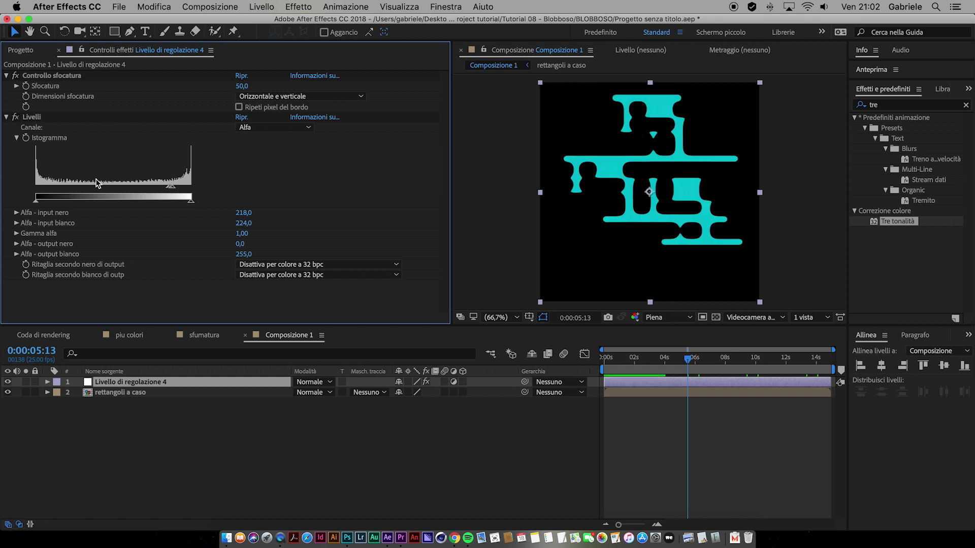
- Set the Livelli alpha input black to 103 and input white to 112
{"action": "left_click_drag", "start_coordinate": [168, 187], "coordinate": [98, 188]}
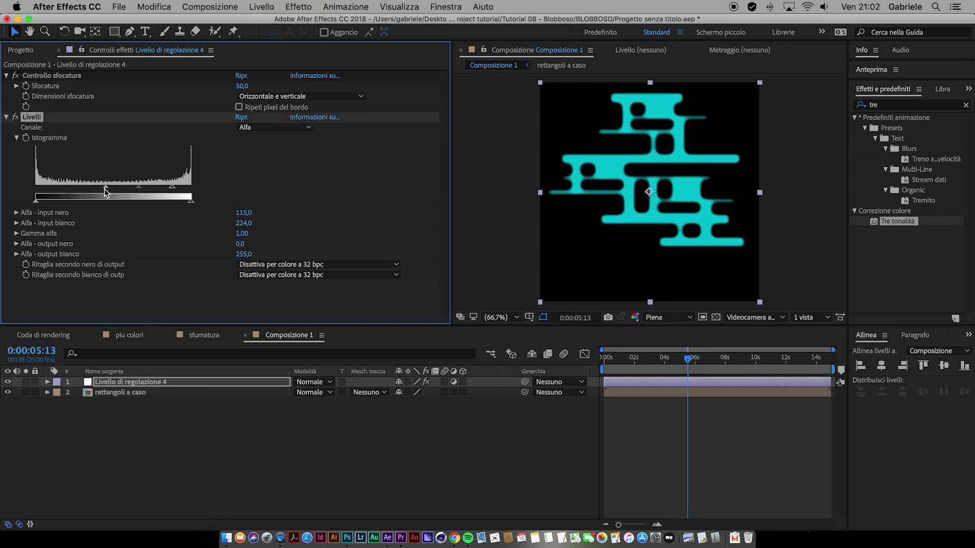
{"action": "left_click_drag", "start_coordinate": [149, 189], "coordinate": [112, 193]}
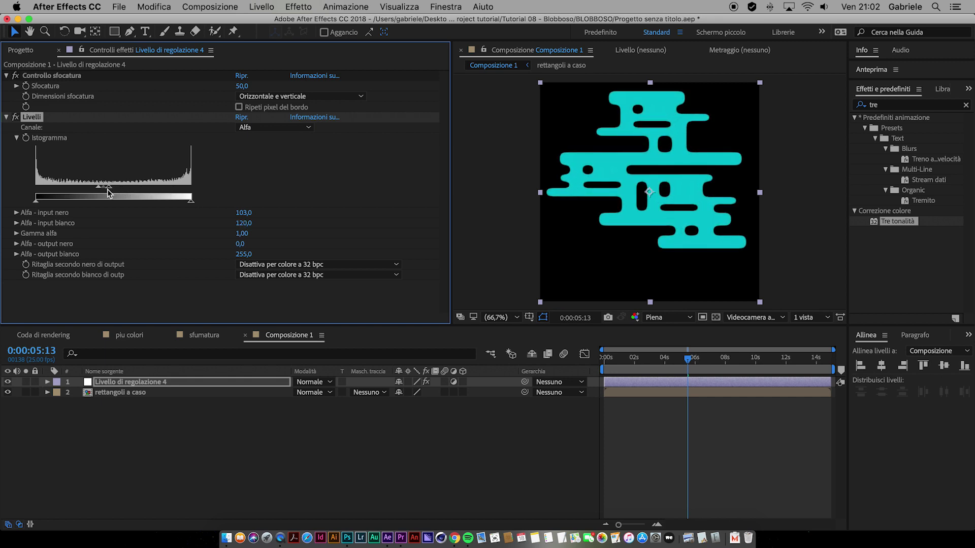
{"action": "left_click_drag", "start_coordinate": [108, 192], "coordinate": [104, 193]}
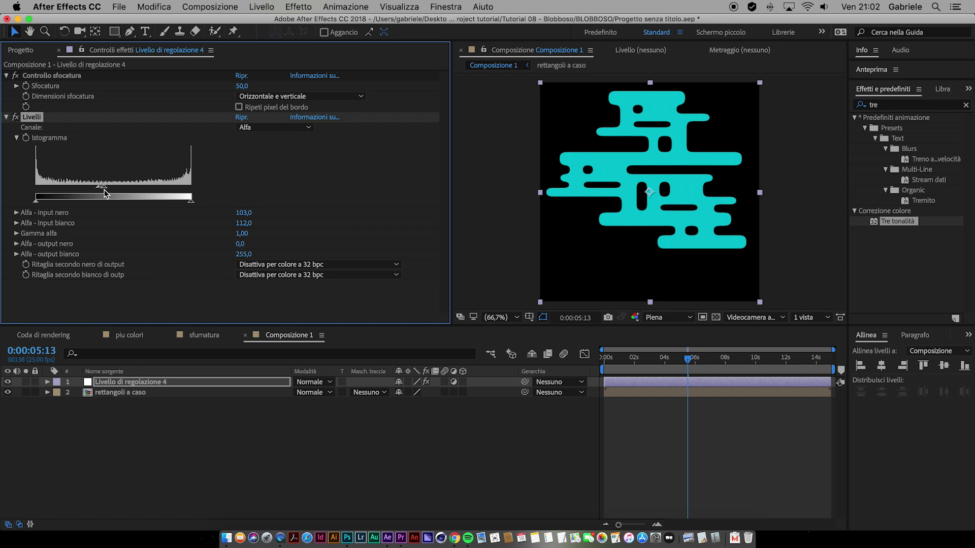
{"action": "left_click_drag", "start_coordinate": [679, 358], "coordinate": [594, 359]}
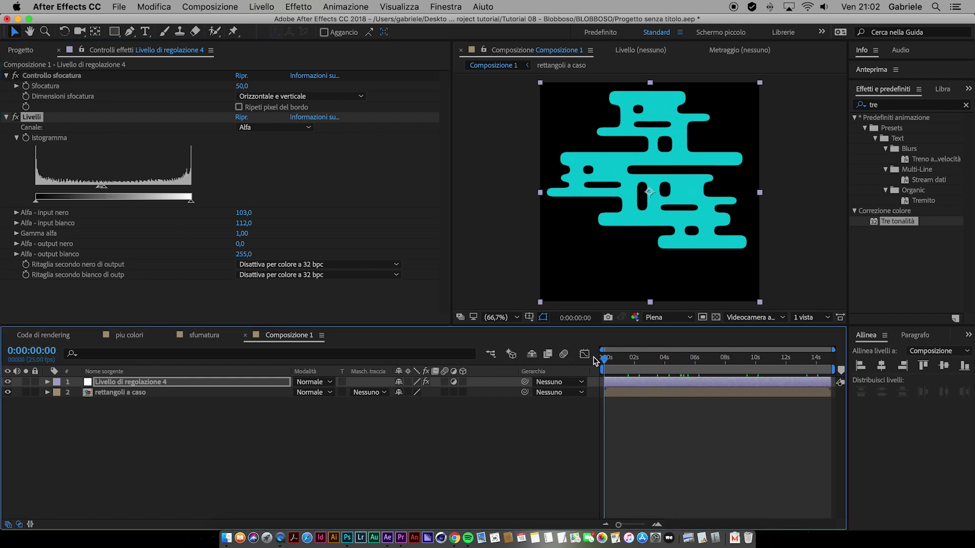
{"action": "left_click", "coordinate": [553, 444]}
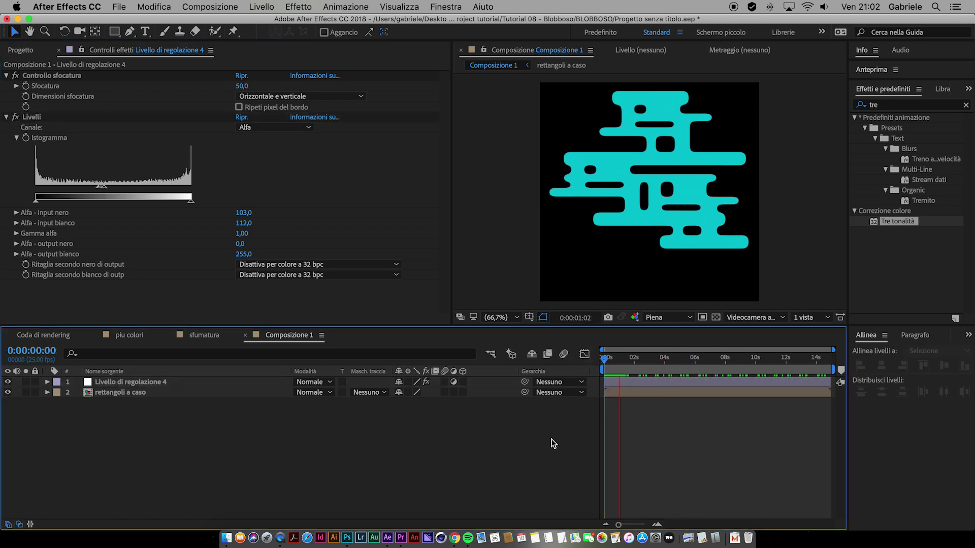